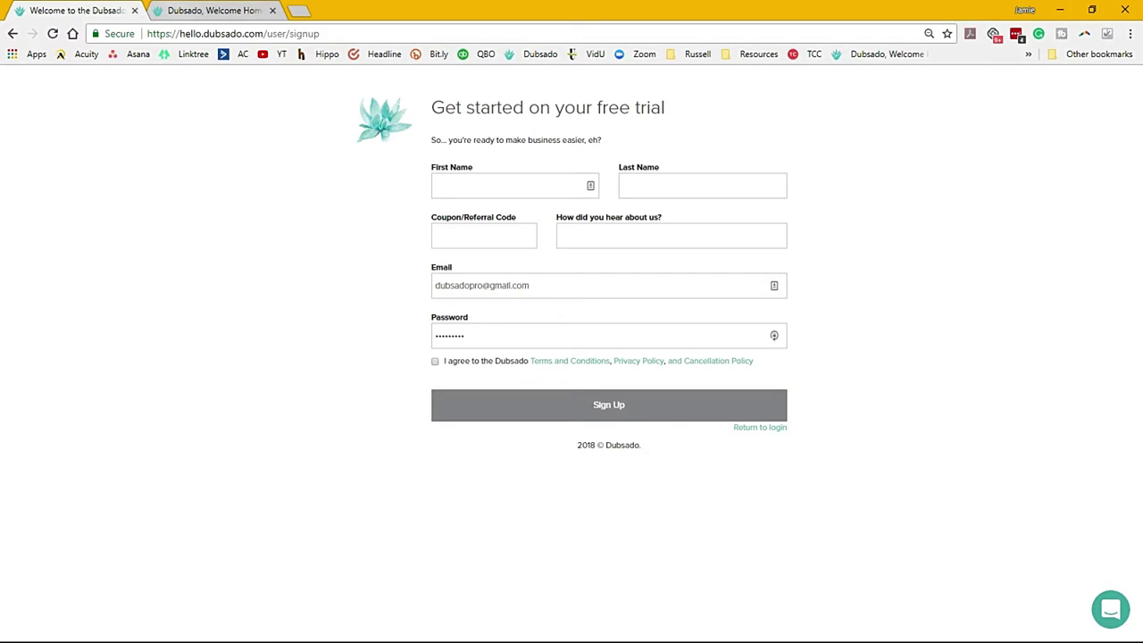
Switch to the signed-in Dubsado account to view its dashboard, and open the leads list.
left_click(197, 10)
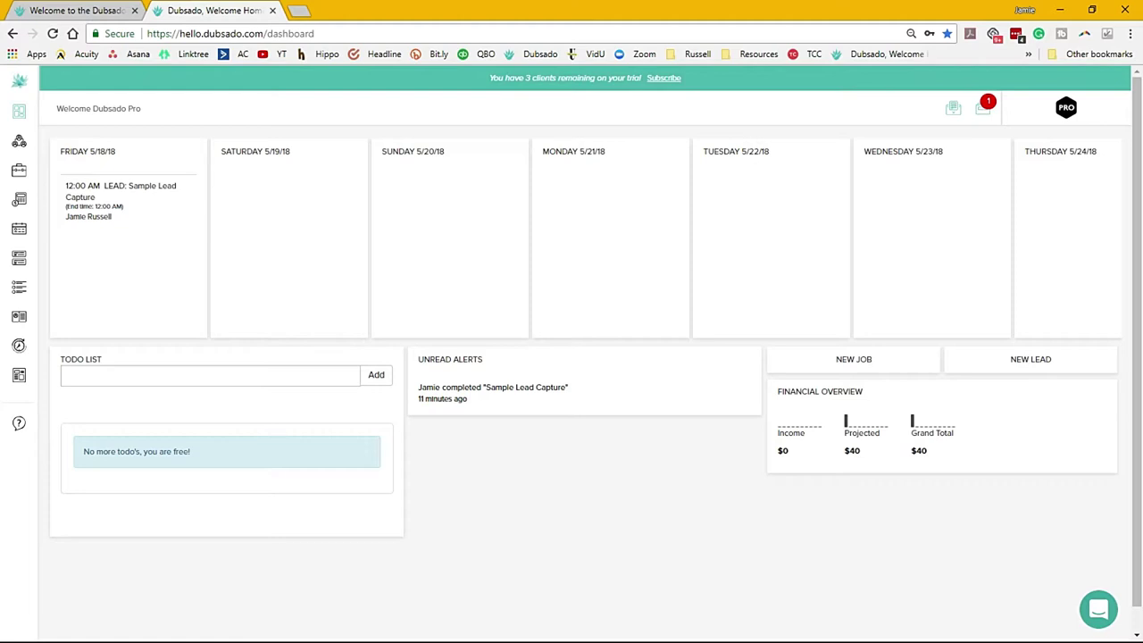
mouse_move(19, 109)
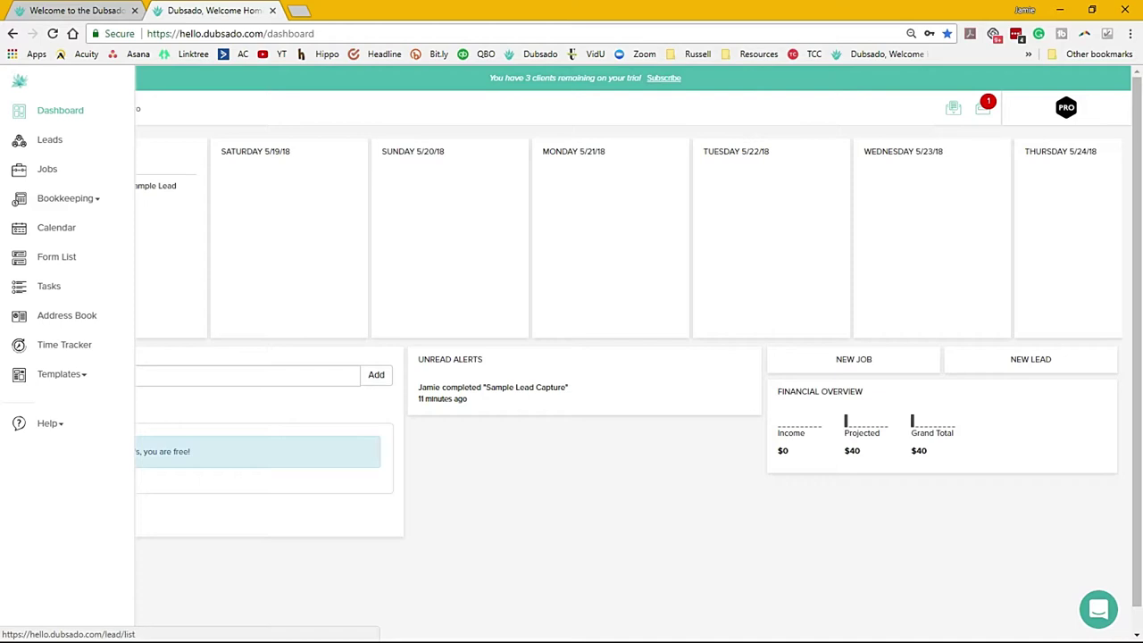
left_click(49, 139)
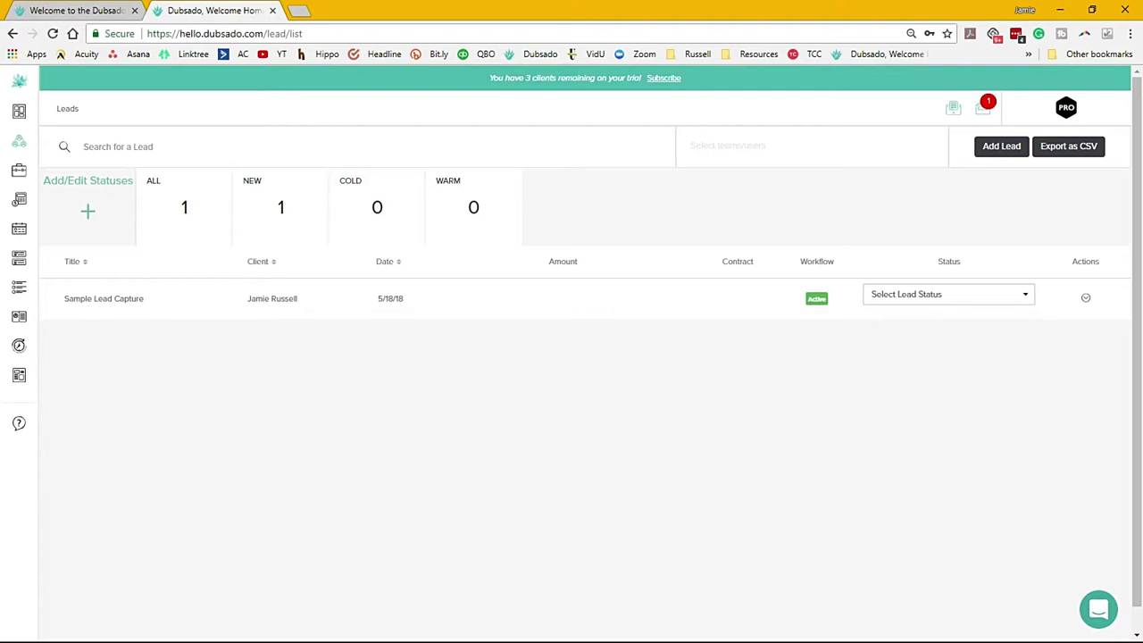
Look through the bookkeeping area's invoices, transactions and reports pages.
mouse_move(19, 268)
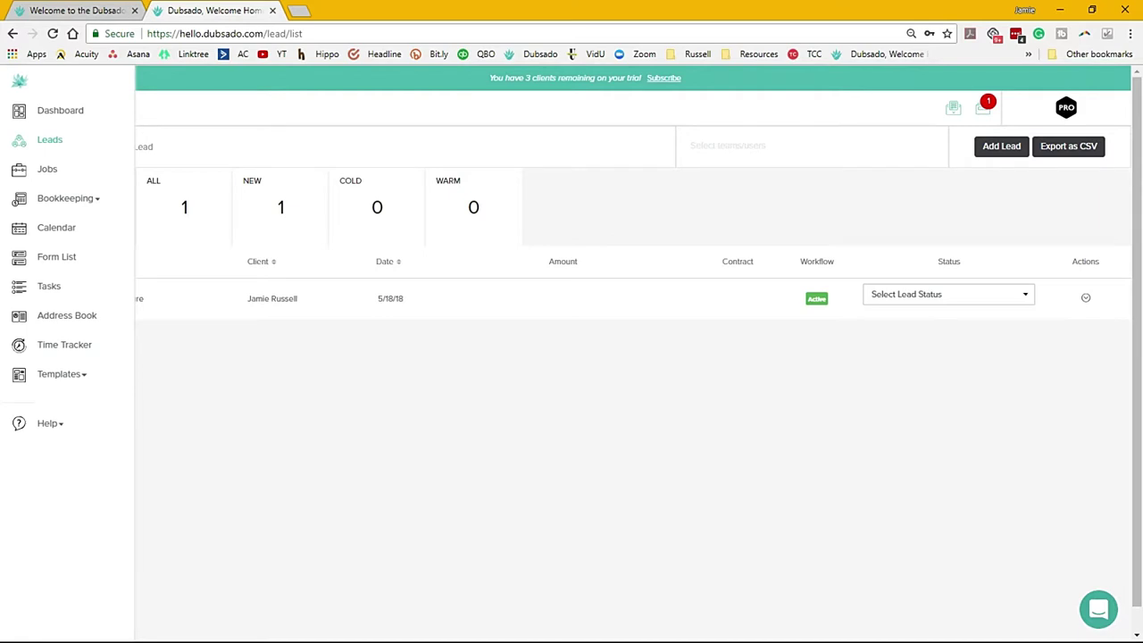
left_click(66, 198)
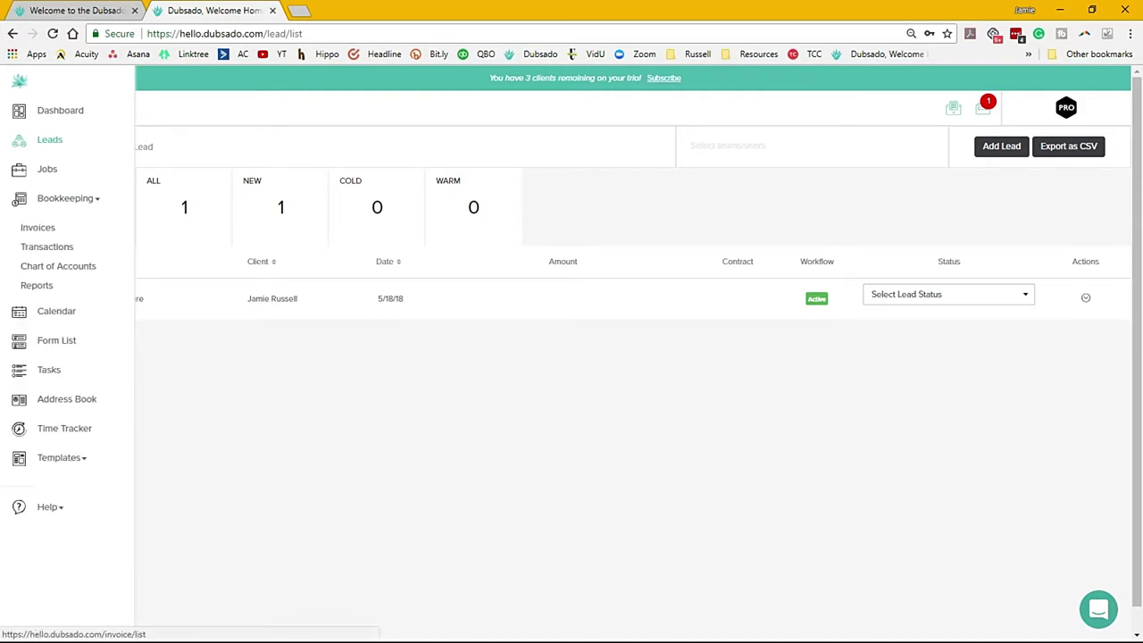
left_click(38, 226)
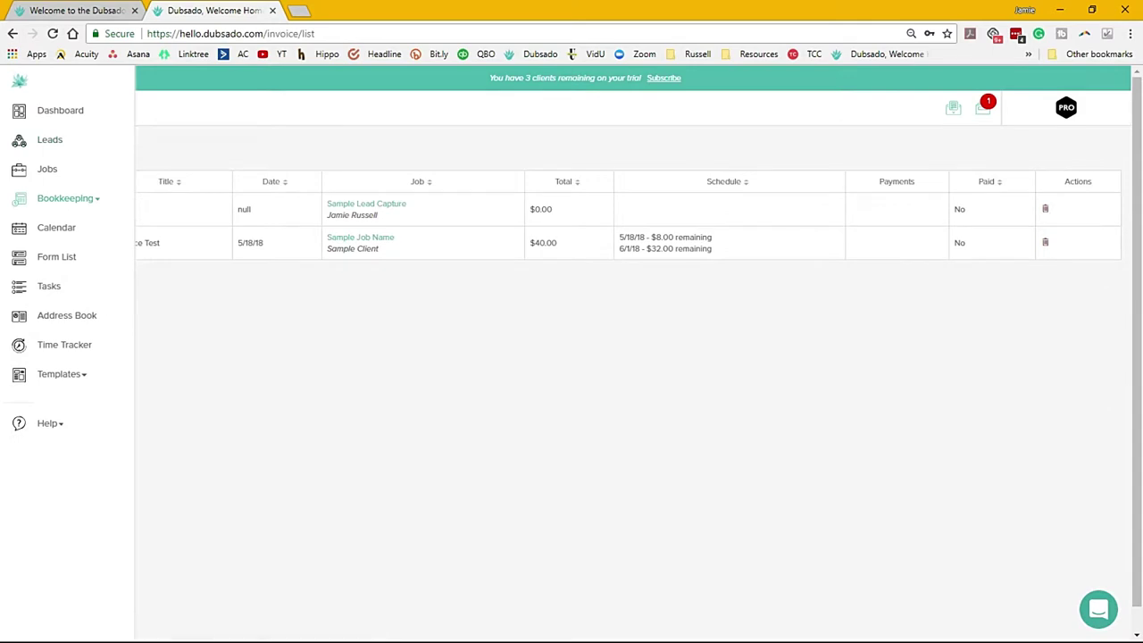
left_click(65, 197)
left_click(65, 197)
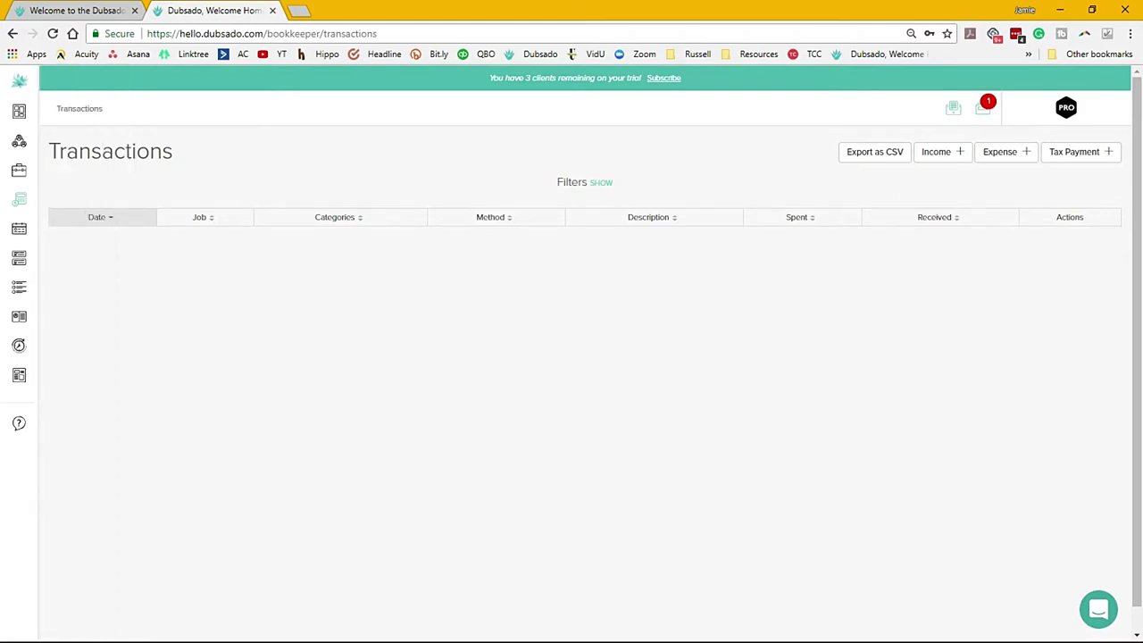
left_click(65, 198)
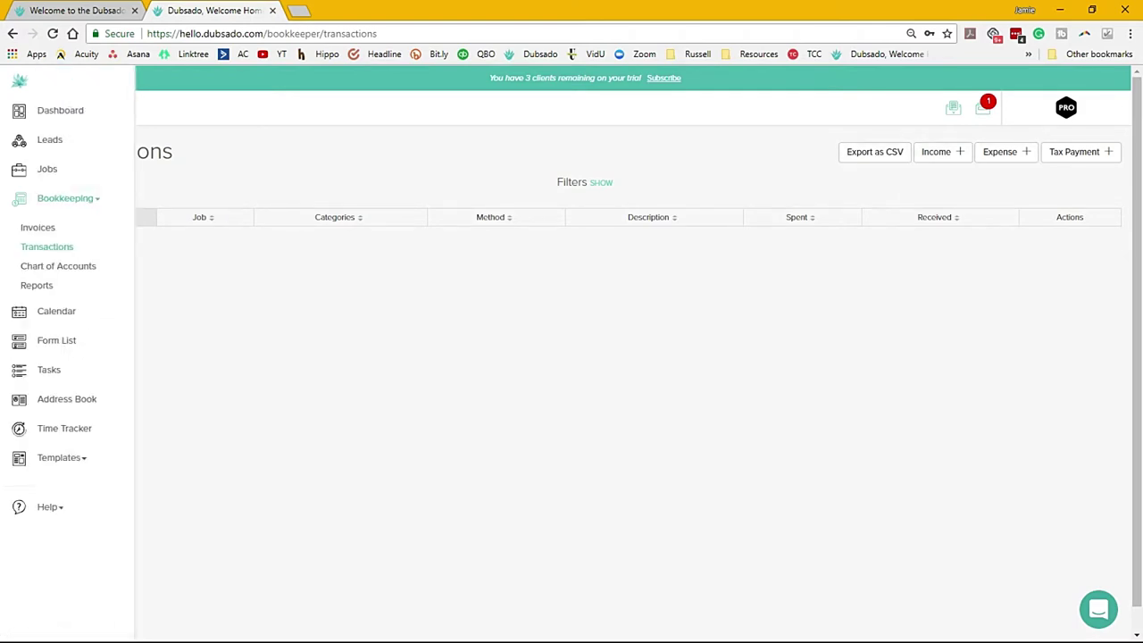
left_click(36, 285)
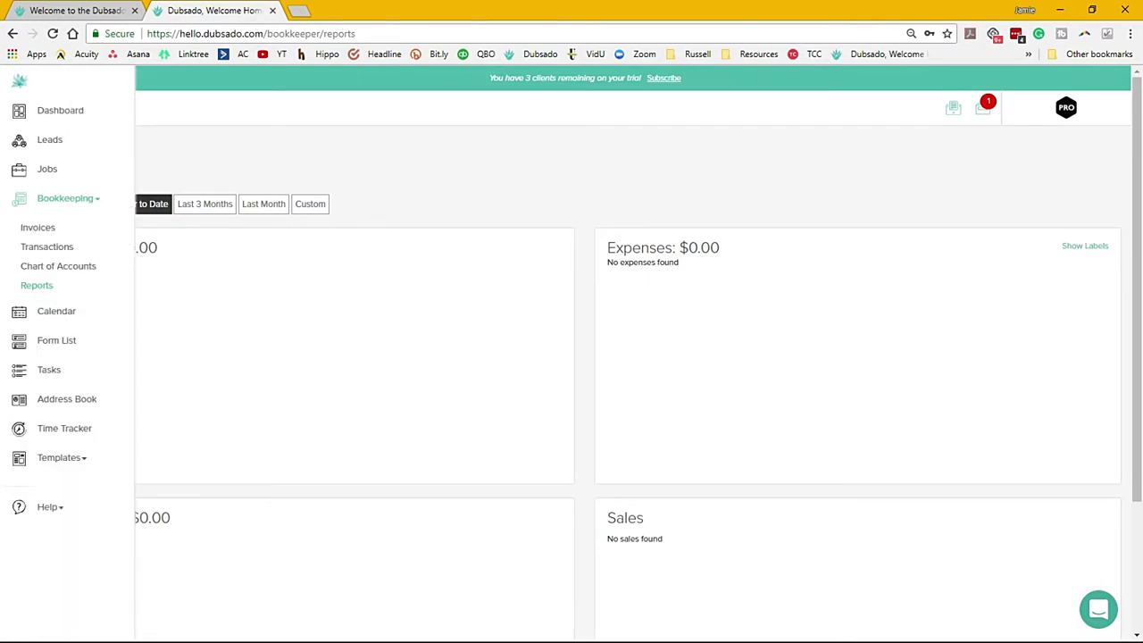
View the calendar and open the list of client forms.
left_click(56, 226)
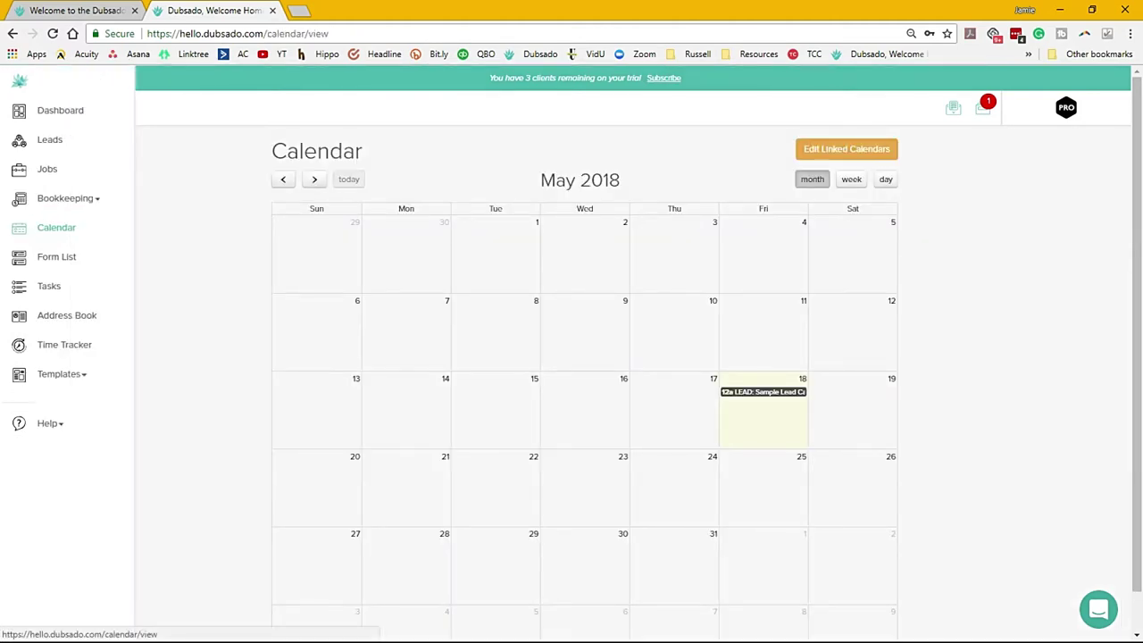
left_click(57, 256)
key("super")
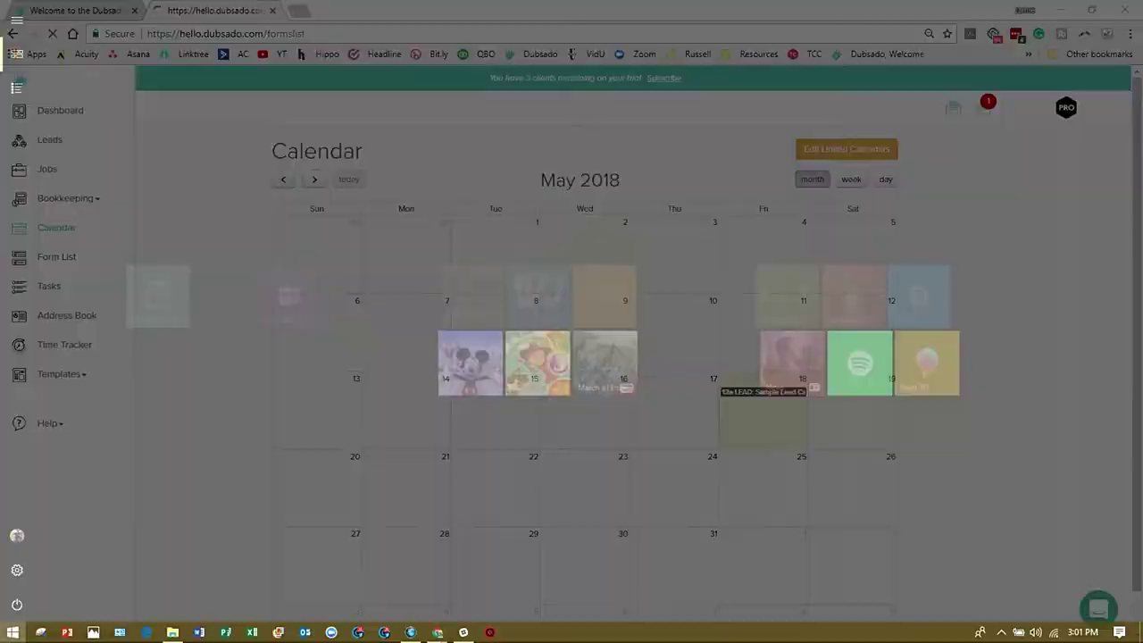
mouse_move(411, 632)
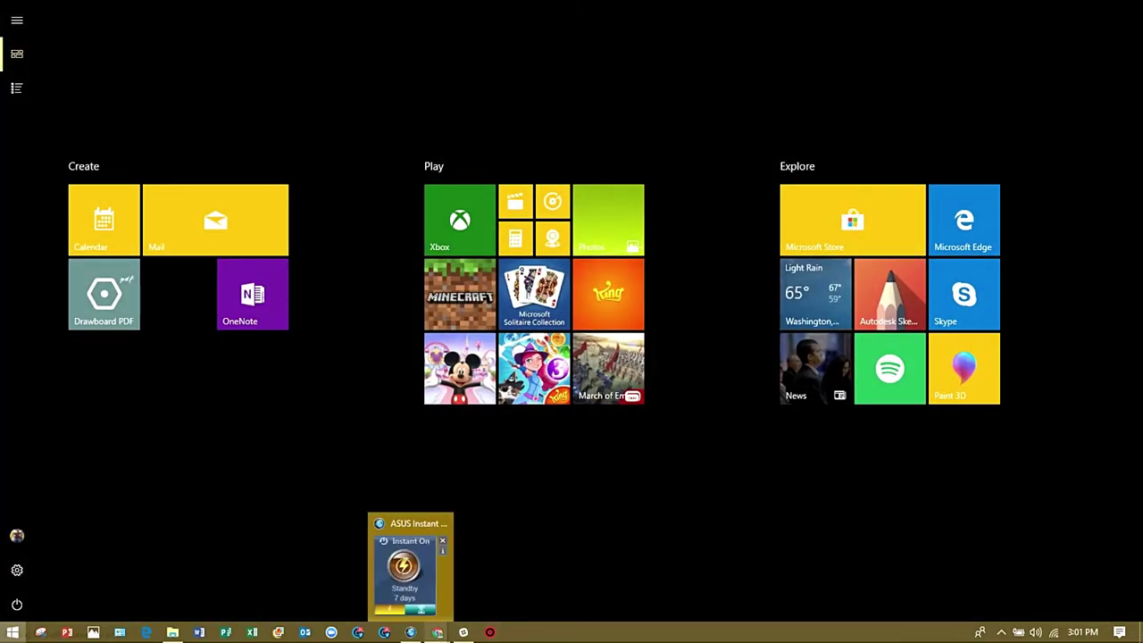
left_click(514, 572)
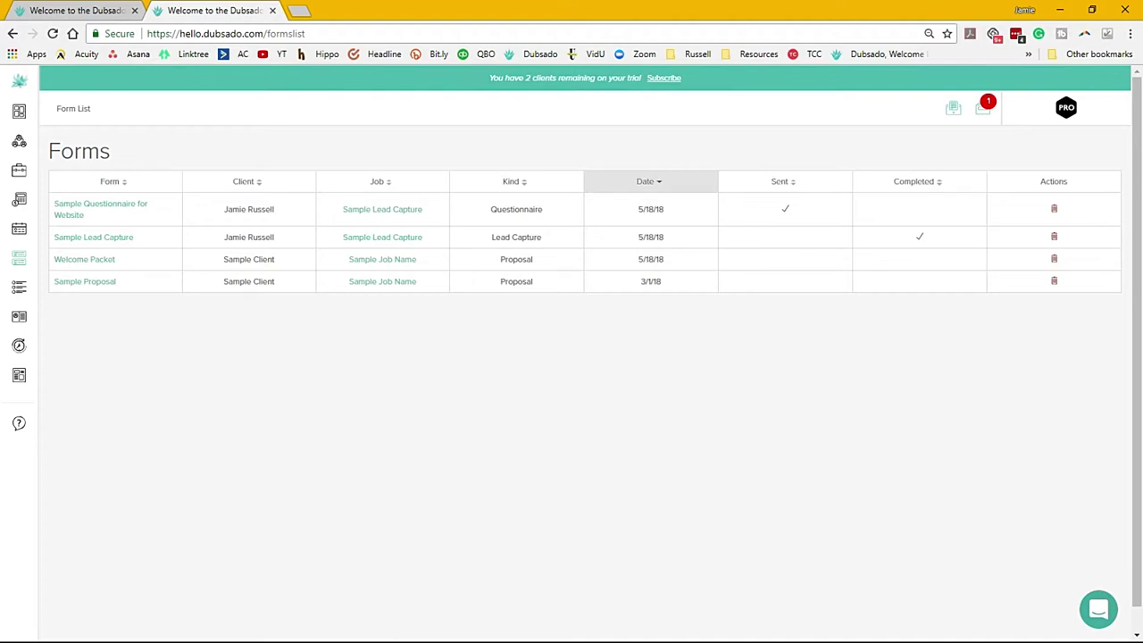
Review the list of all tasks and open the client address book.
mouse_move(19, 286)
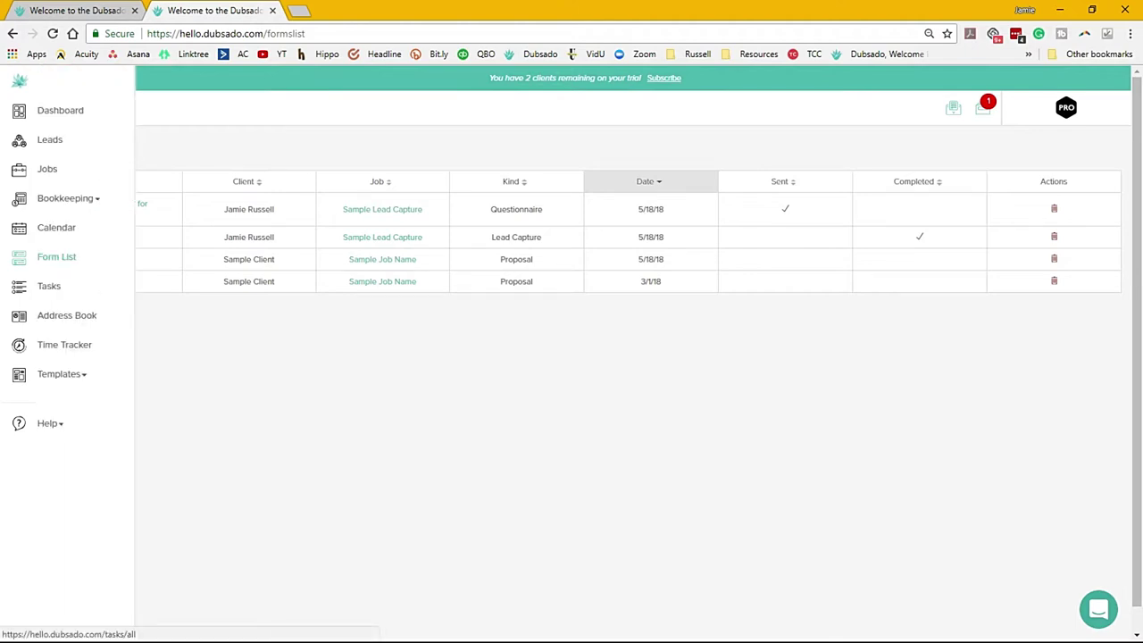
left_click(36, 285)
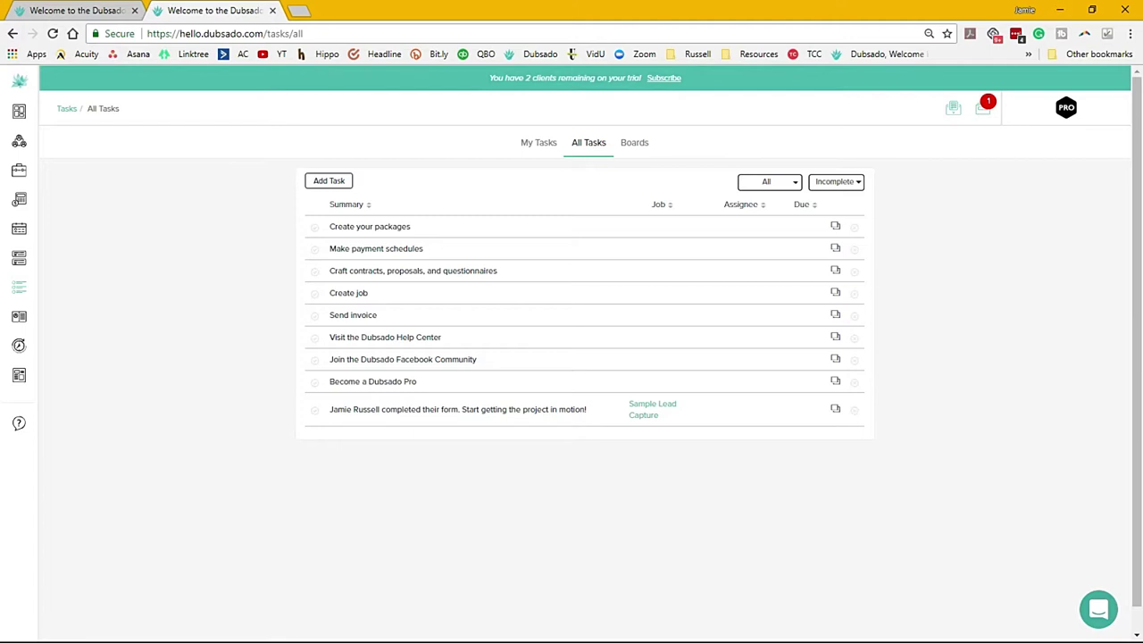
mouse_move(19, 286)
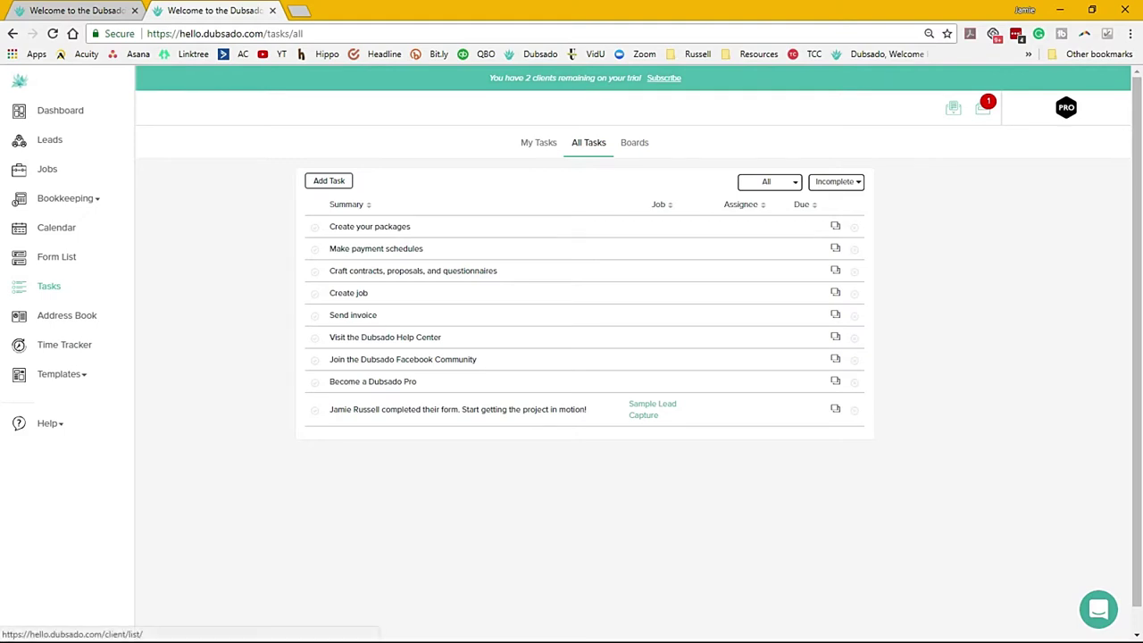
left_click(67, 316)
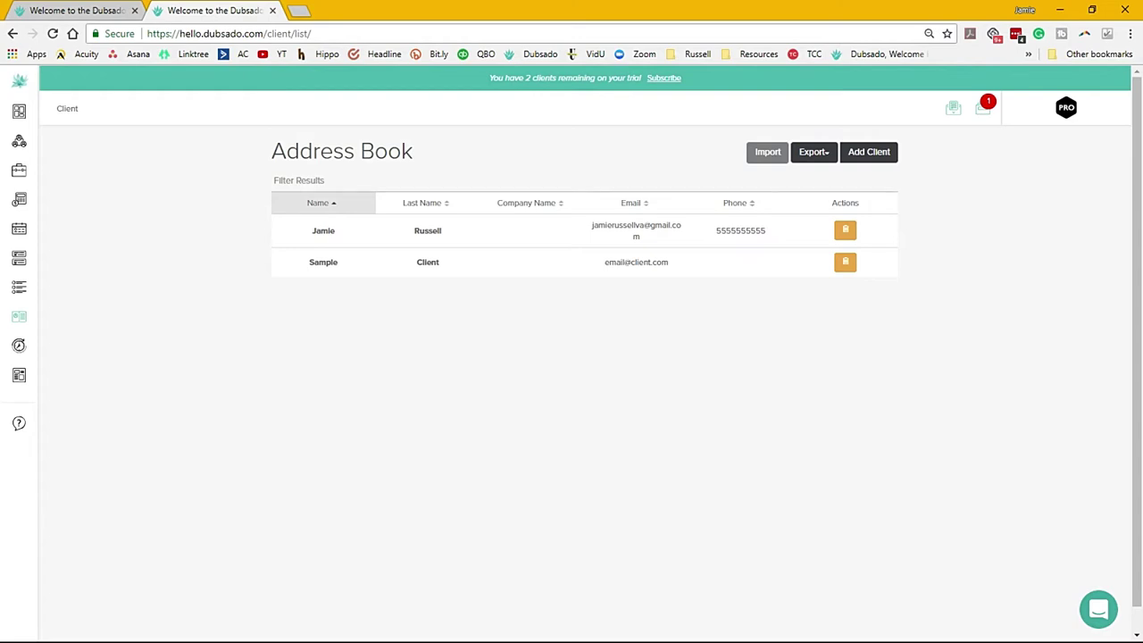
View the time tracker and show which kinds of templates the account offers.
mouse_move(19, 317)
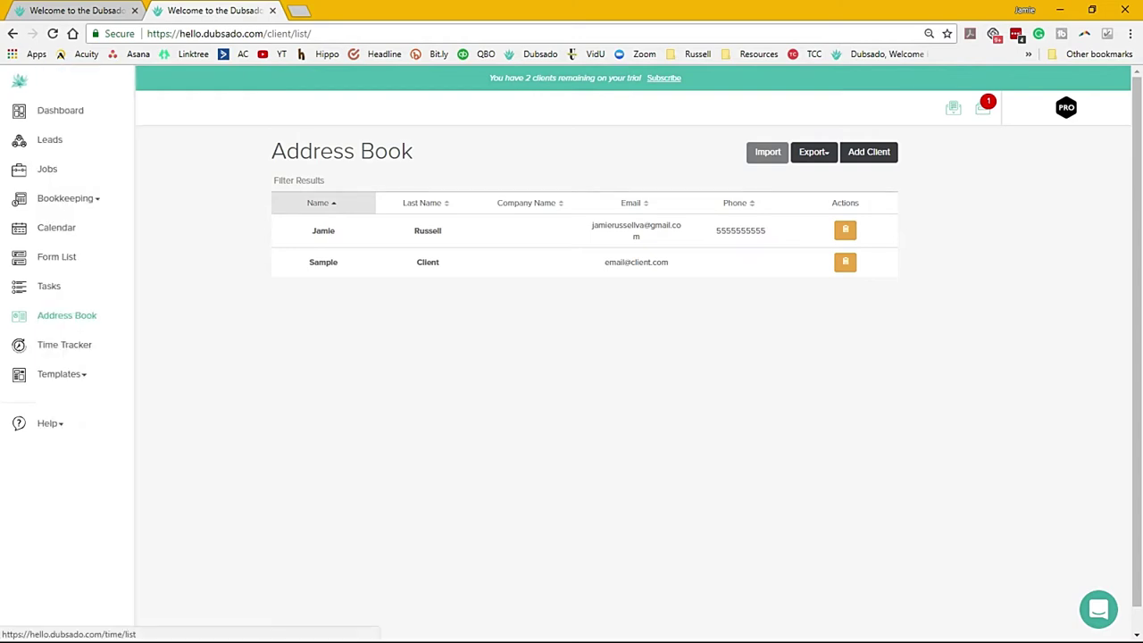
left_click(64, 345)
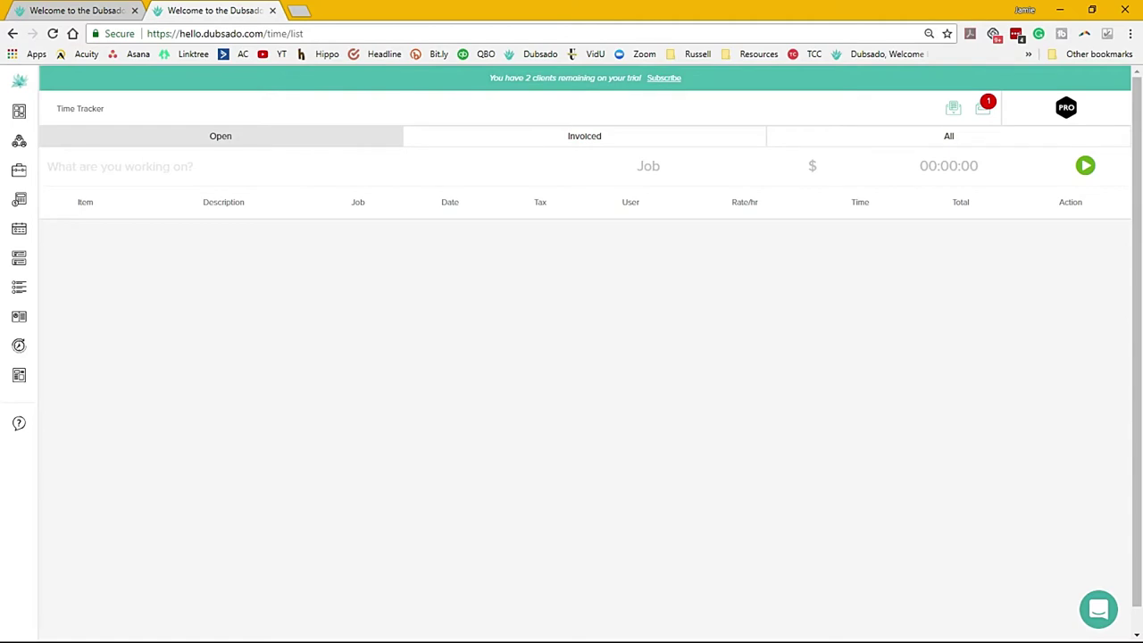
mouse_move(18, 345)
left_click(59, 373)
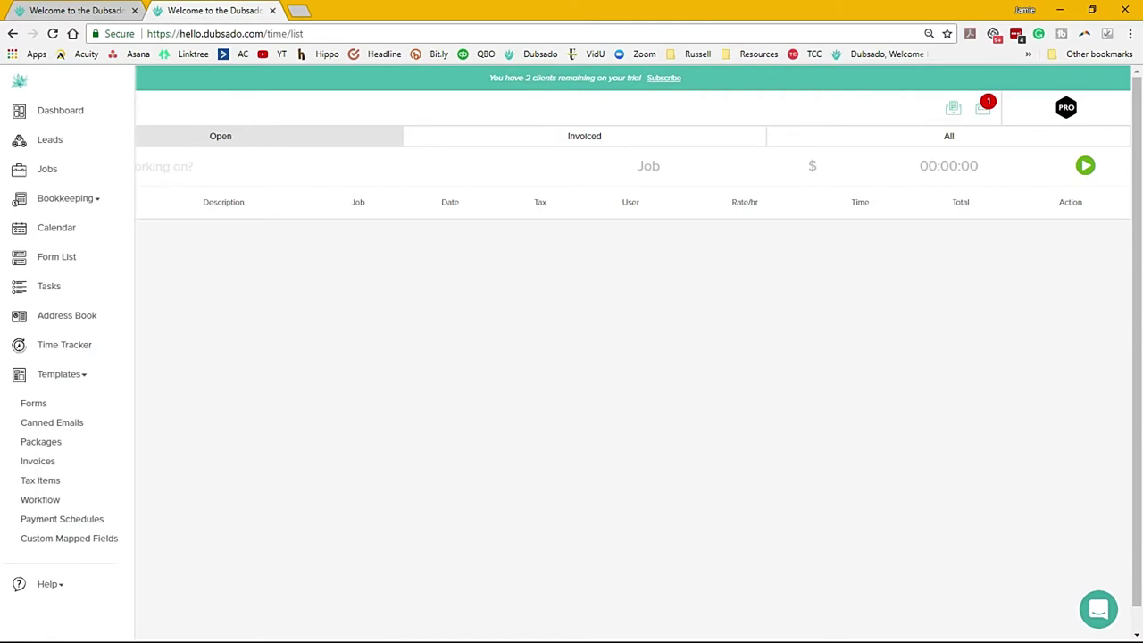
Open the forms of the job Sample Job Name and examine which form types can be added, without adding one.
left_click(47, 168)
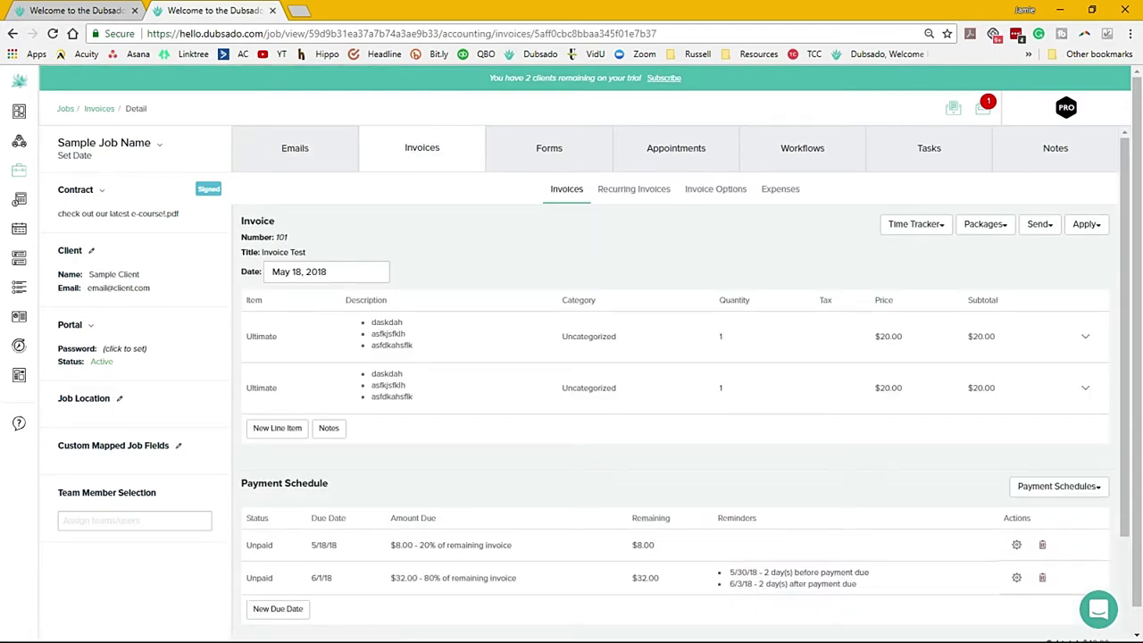
left_click(550, 148)
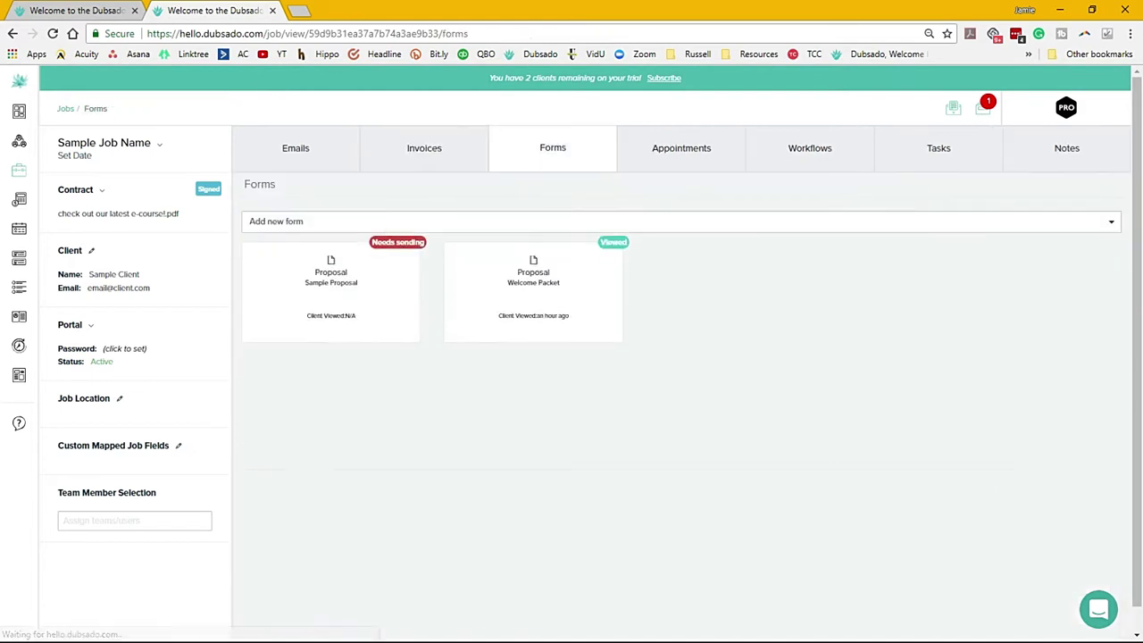
left_click(679, 220)
scroll(679, 295, "down", 10)
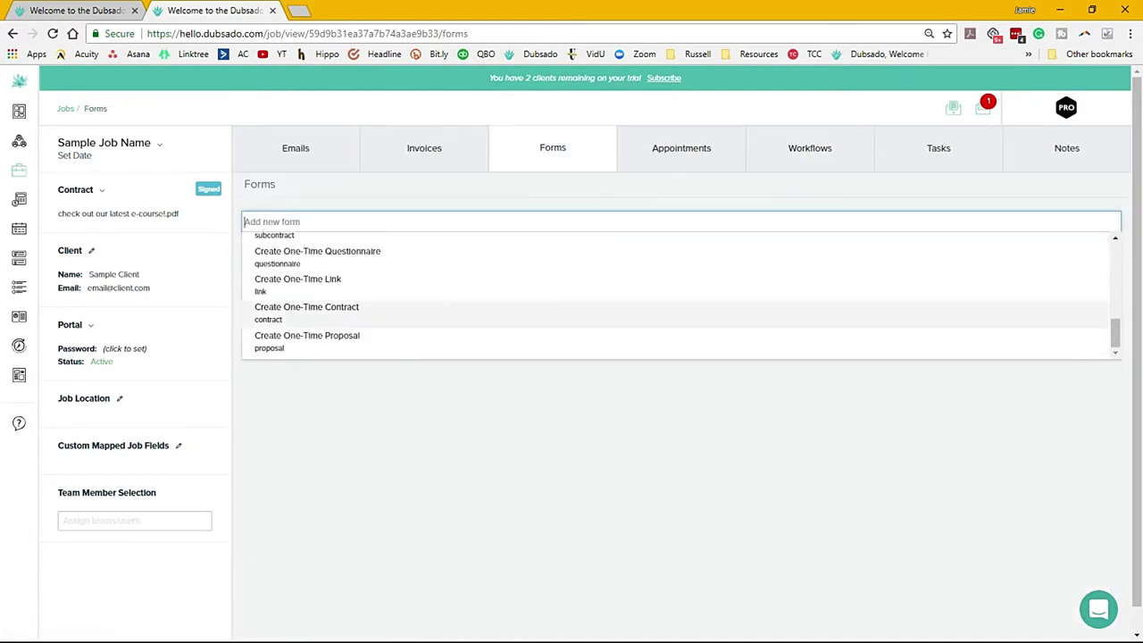
scroll(679, 295, "up", 1)
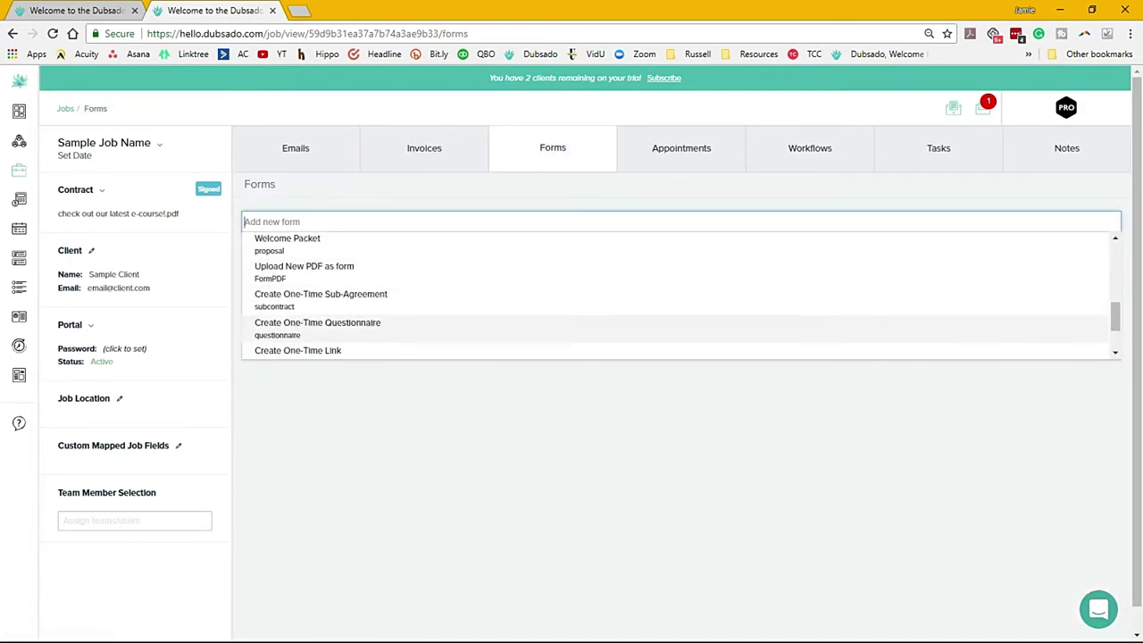
key("Escape")
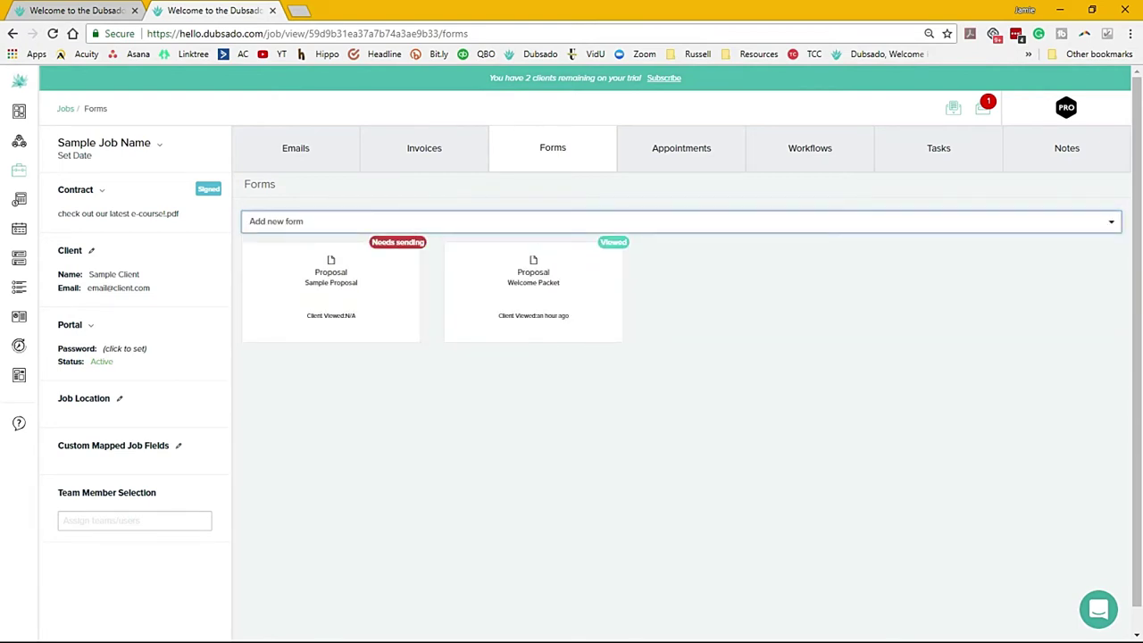
Look through the sample job's remaining sections, from appointments and workflows to tasks and notes.
left_click(681, 147)
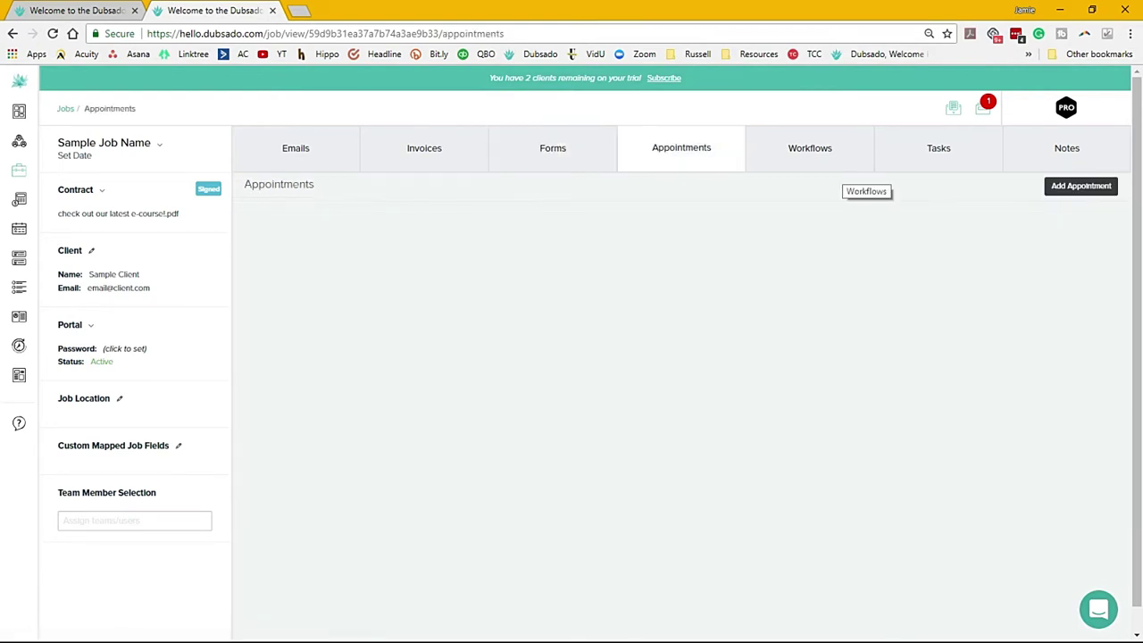
left_click(810, 147)
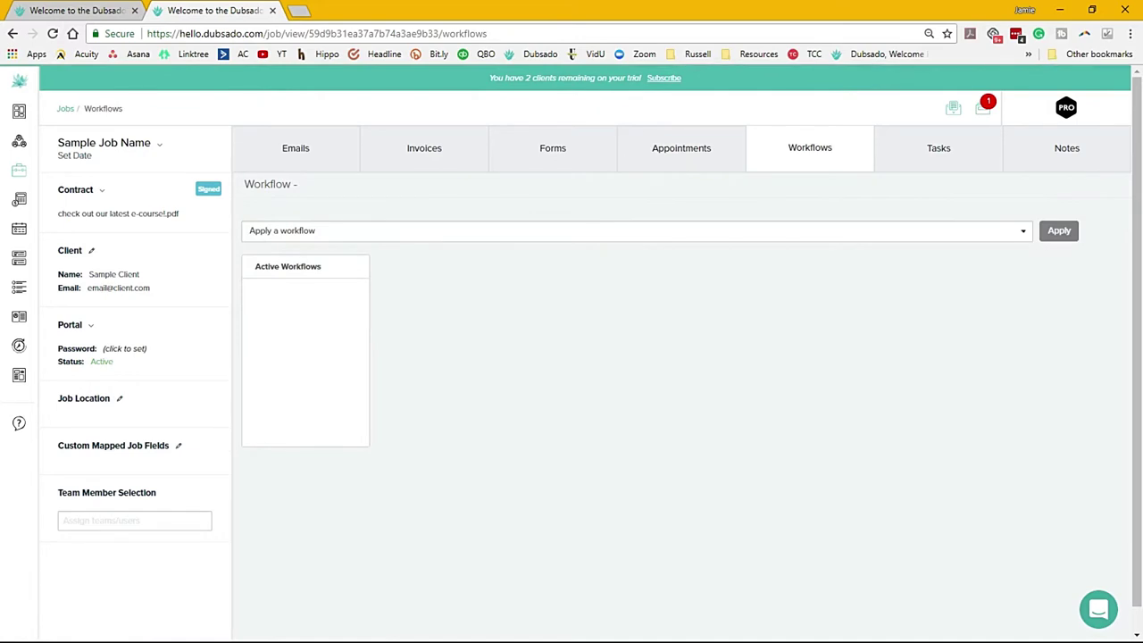
left_click(939, 147)
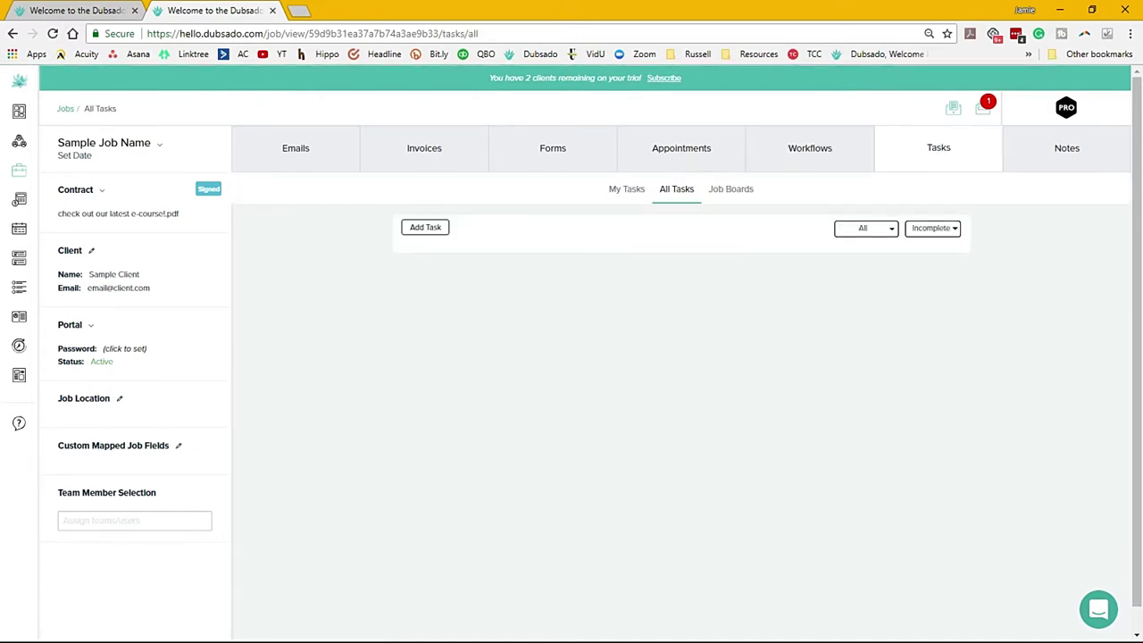
left_click(1081, 152)
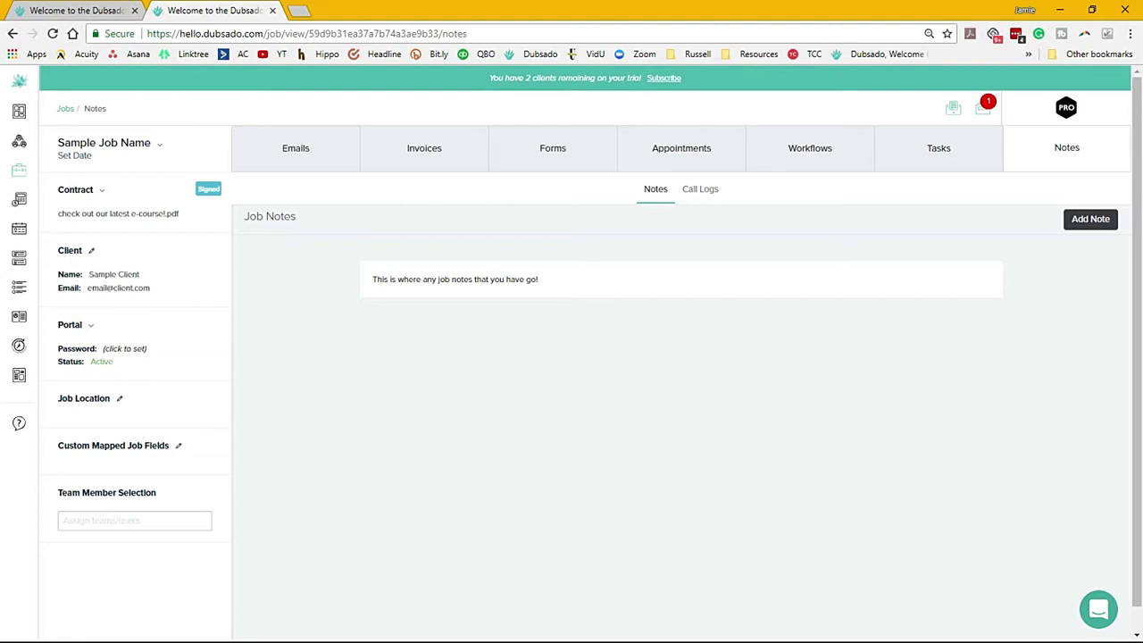
View the sample job's forms and emails, and open the account's form templates.
mouse_move(18, 268)
left_click(553, 147)
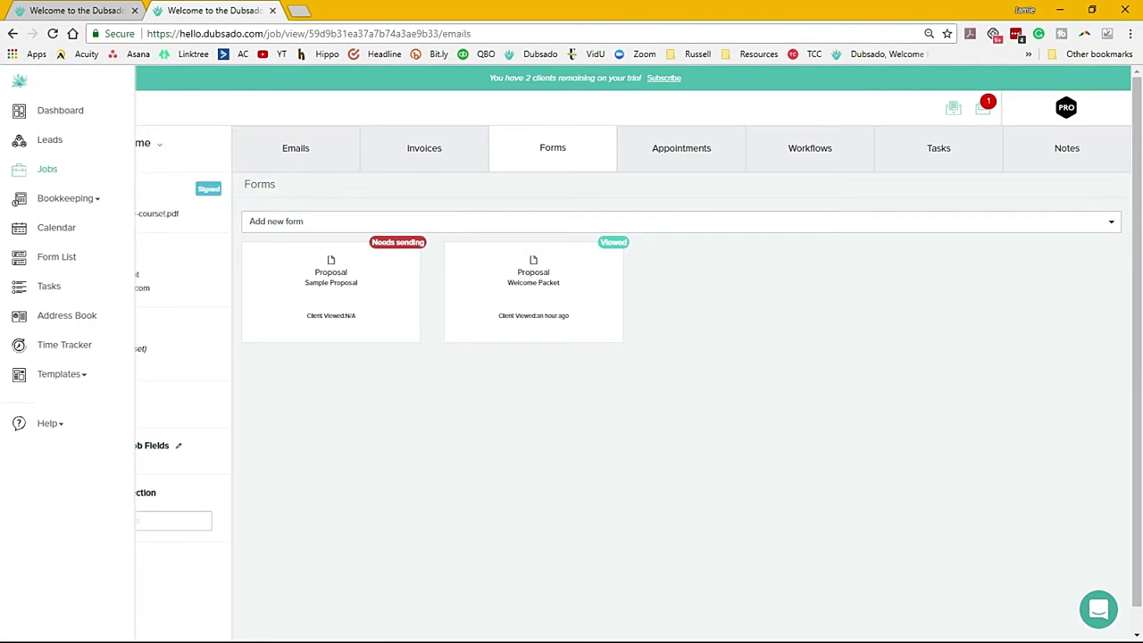
left_click(59, 373)
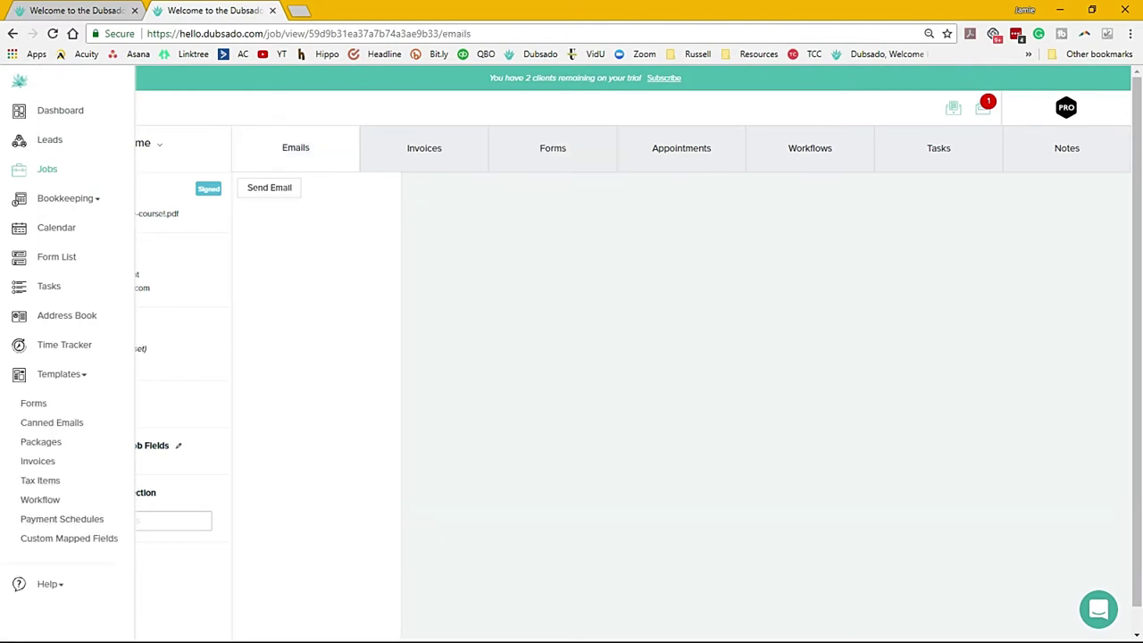
left_click(36, 401)
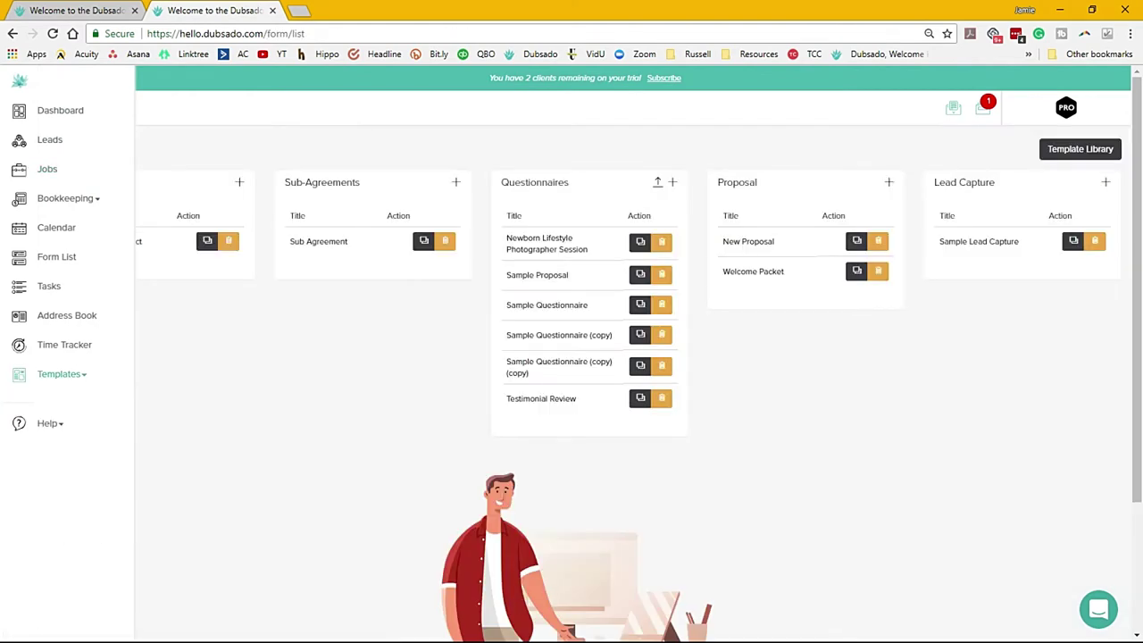
View the PDF upload option for questionnaire templates, cancel it, and open the Template Library.
left_click(59, 373)
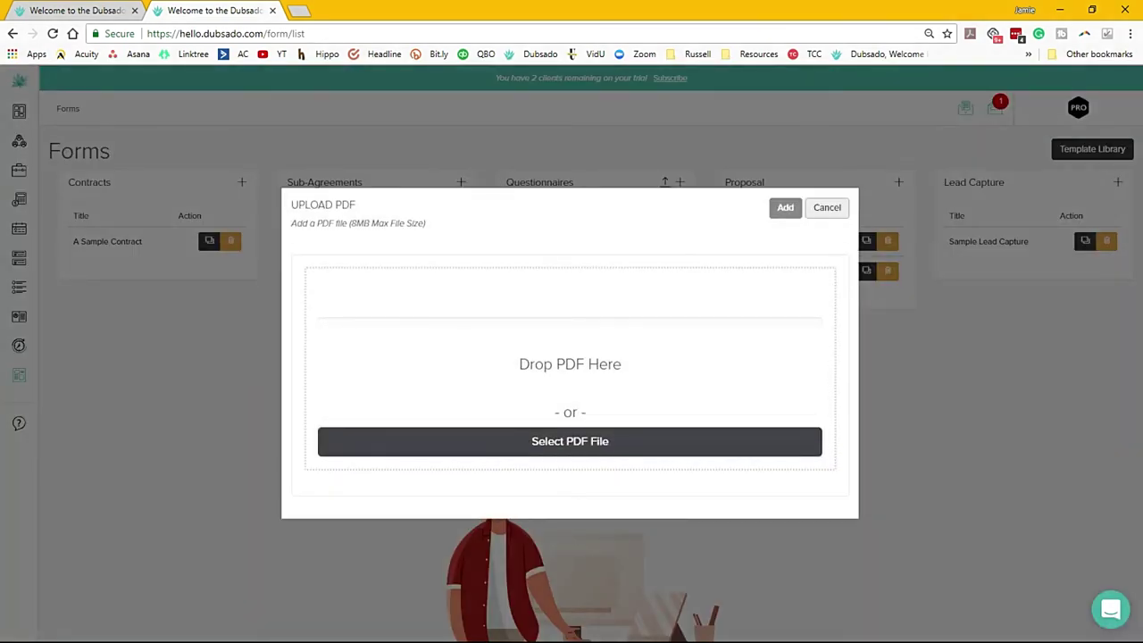
left_click(827, 207)
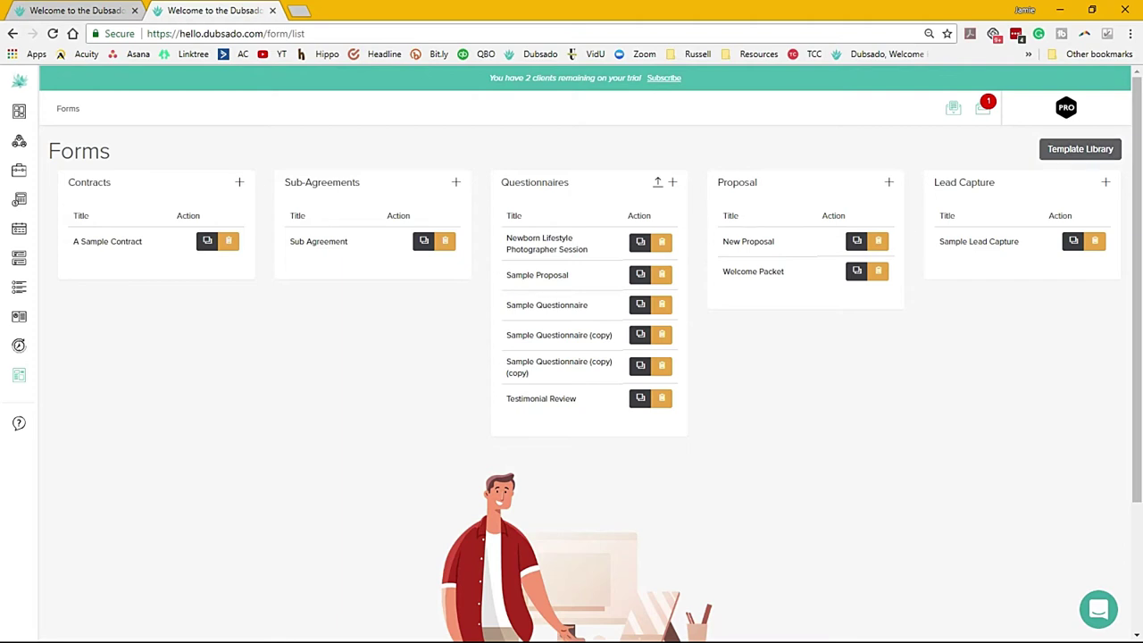
left_click(1080, 148)
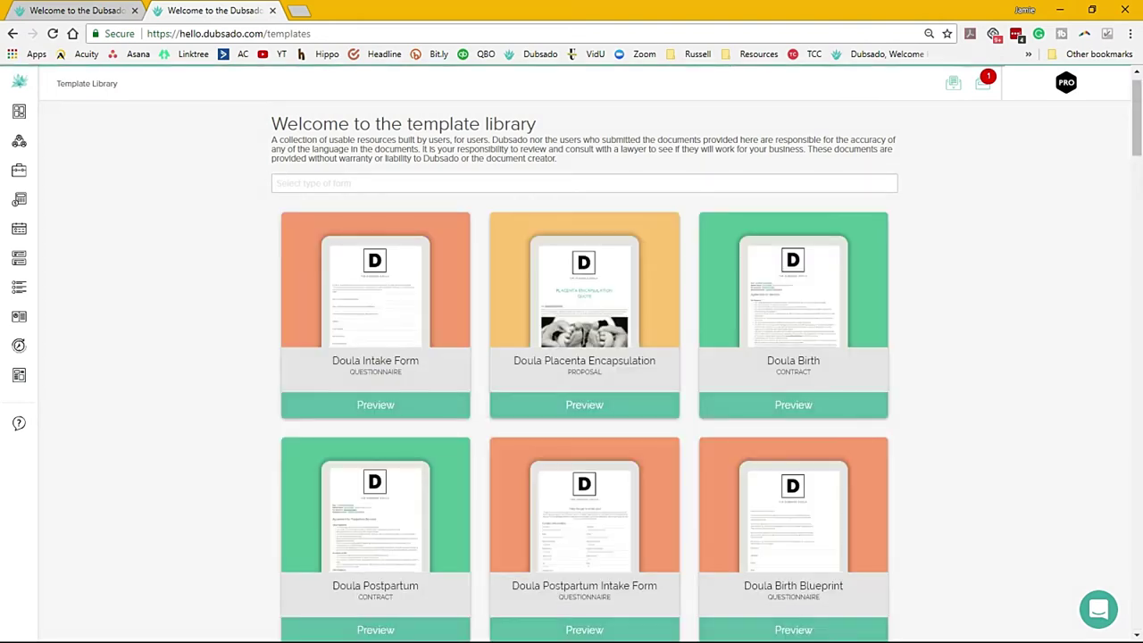
Browse the Template Library's ready-made contracts, questionnaires, proposals and subcontracts, and return to the account's form templates.
scroll(585, 357, "down", 4)
scroll(584, 357, "down", 4)
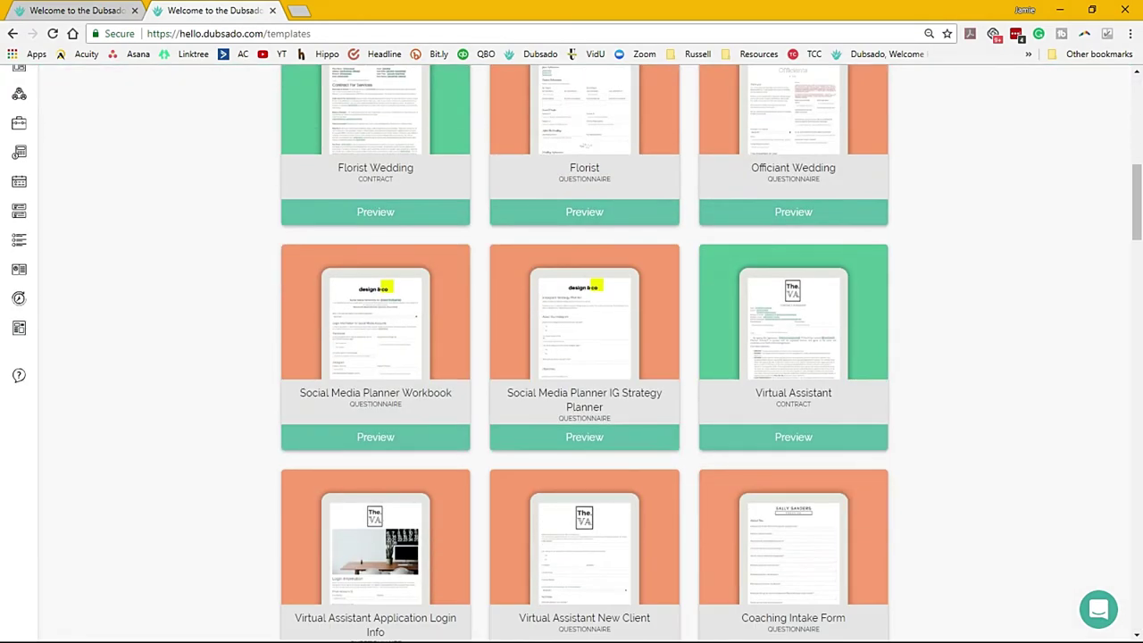
scroll(584, 358, "down", 3)
scroll(584, 358, "up", 7)
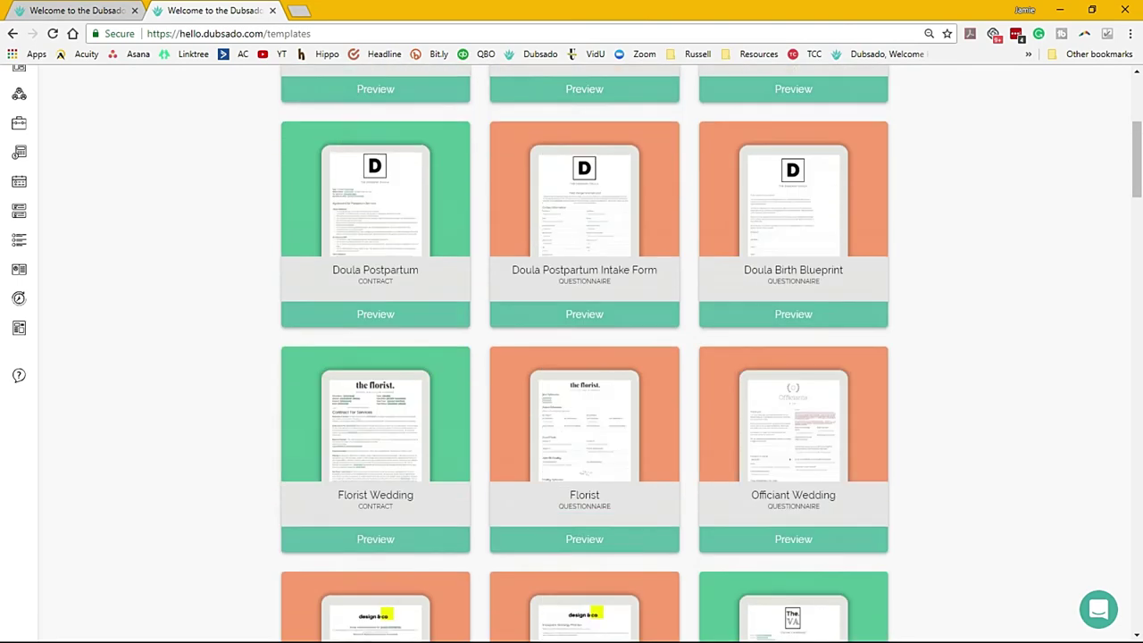
scroll(585, 357, "up", 4)
scroll(584, 357, "down", 3)
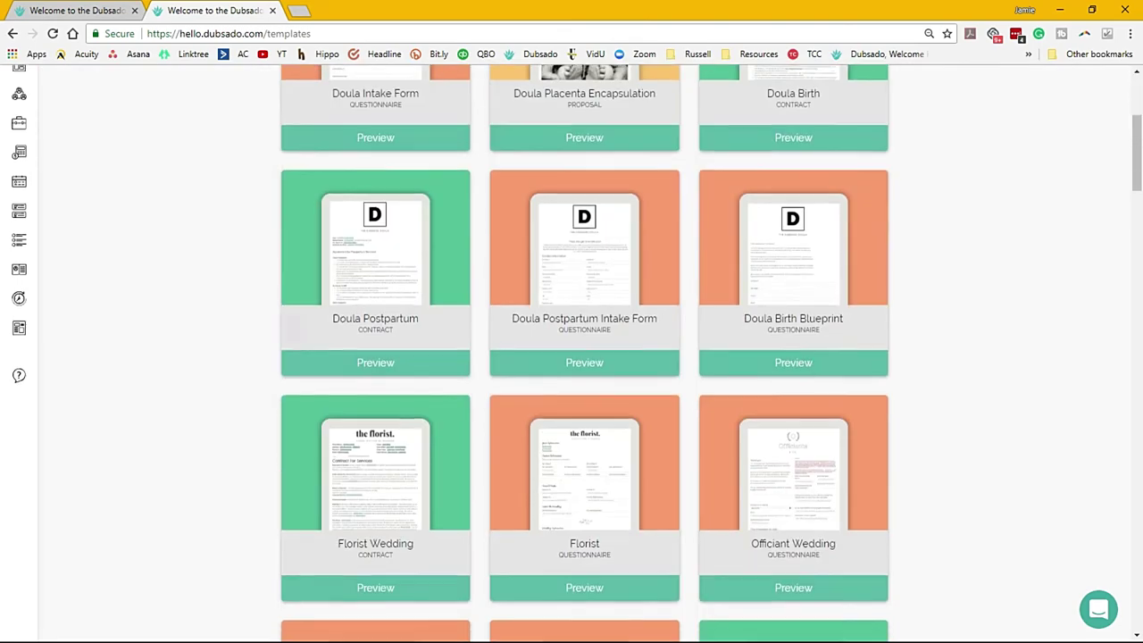
scroll(585, 357, "down", 11)
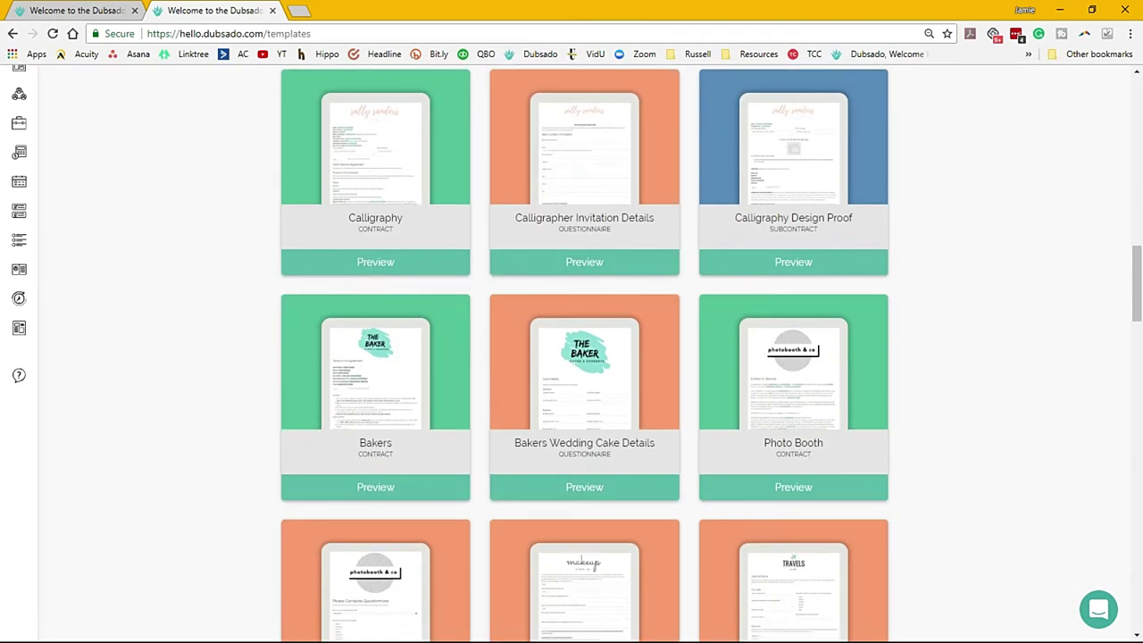
scroll(584, 357, "down", 6)
scroll(584, 357, "down", 11)
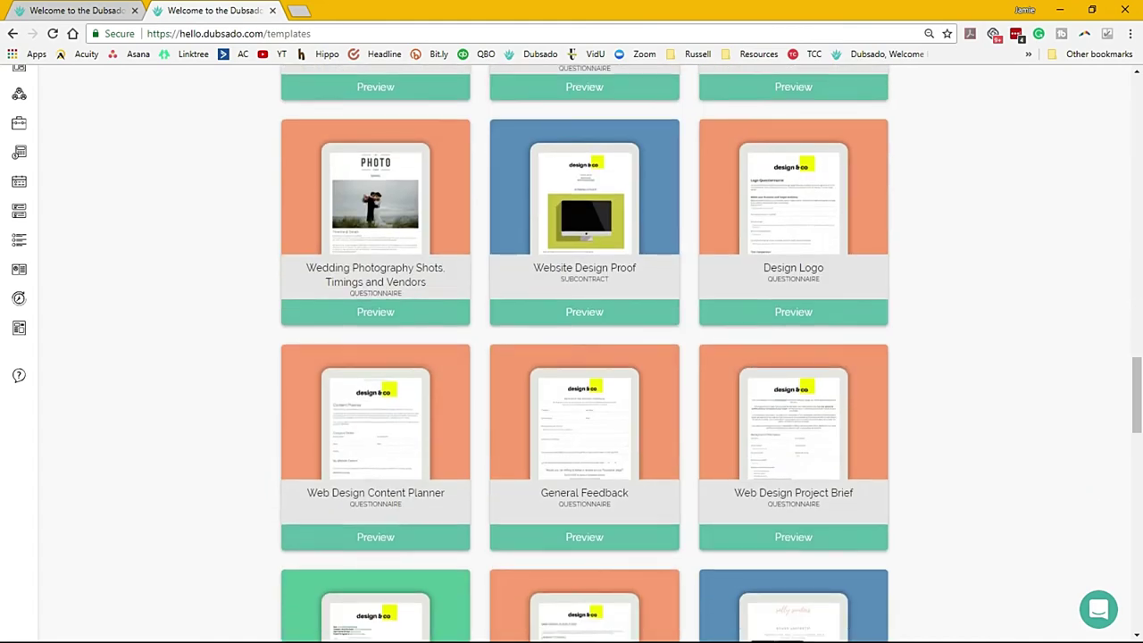
scroll(584, 357, "down", 3)
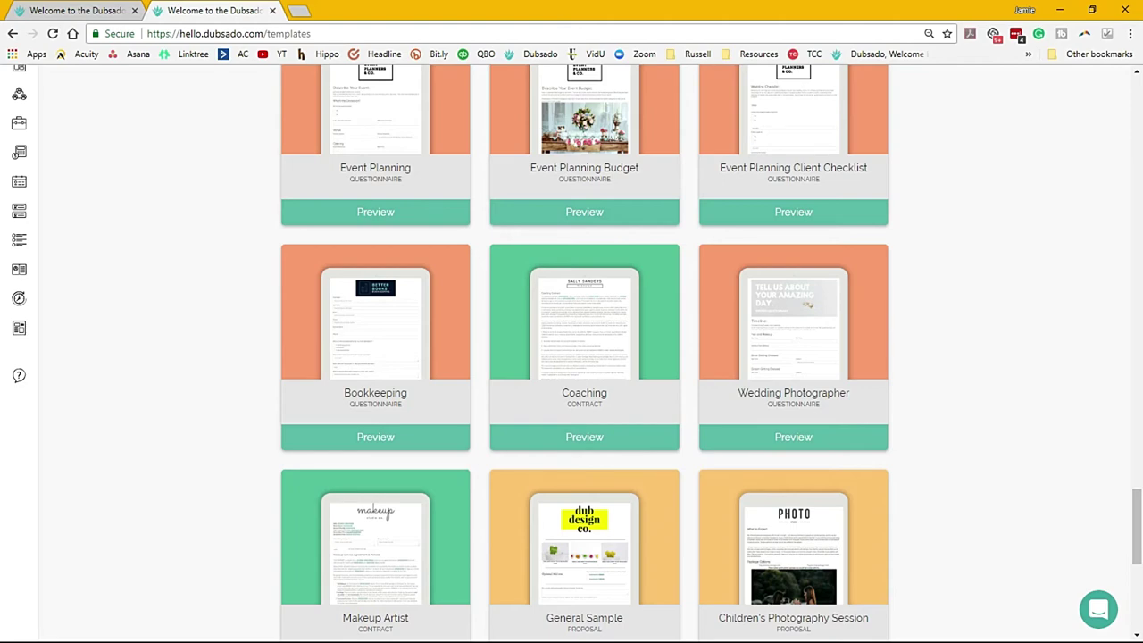
scroll(585, 354, "up", 5)
scroll(584, 353, "up", 3)
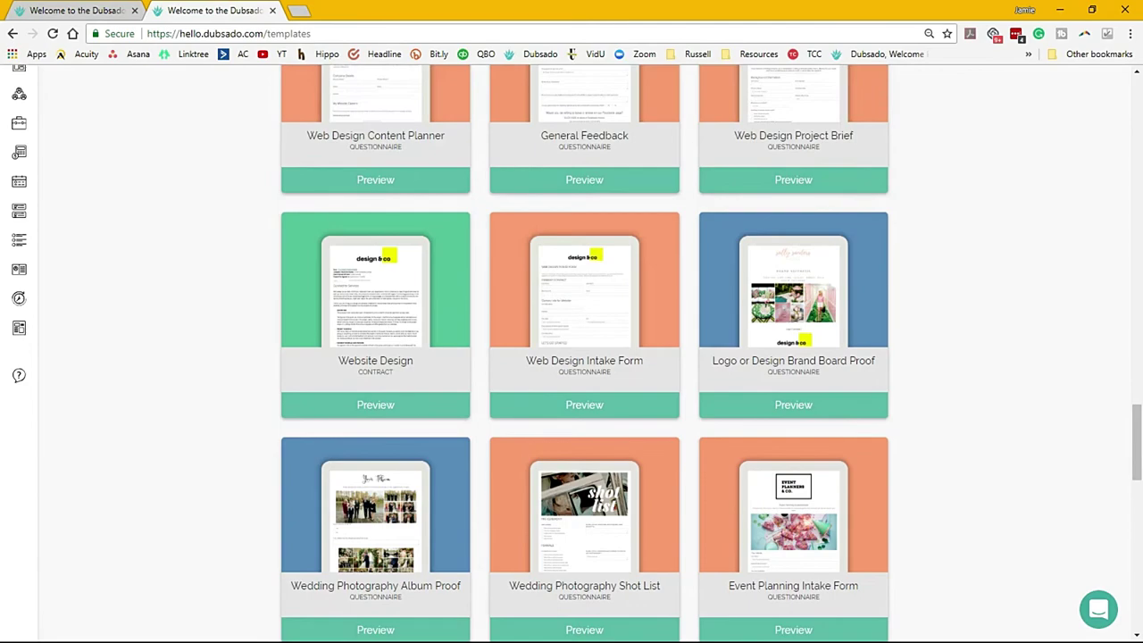
scroll(584, 354, "up", 5)
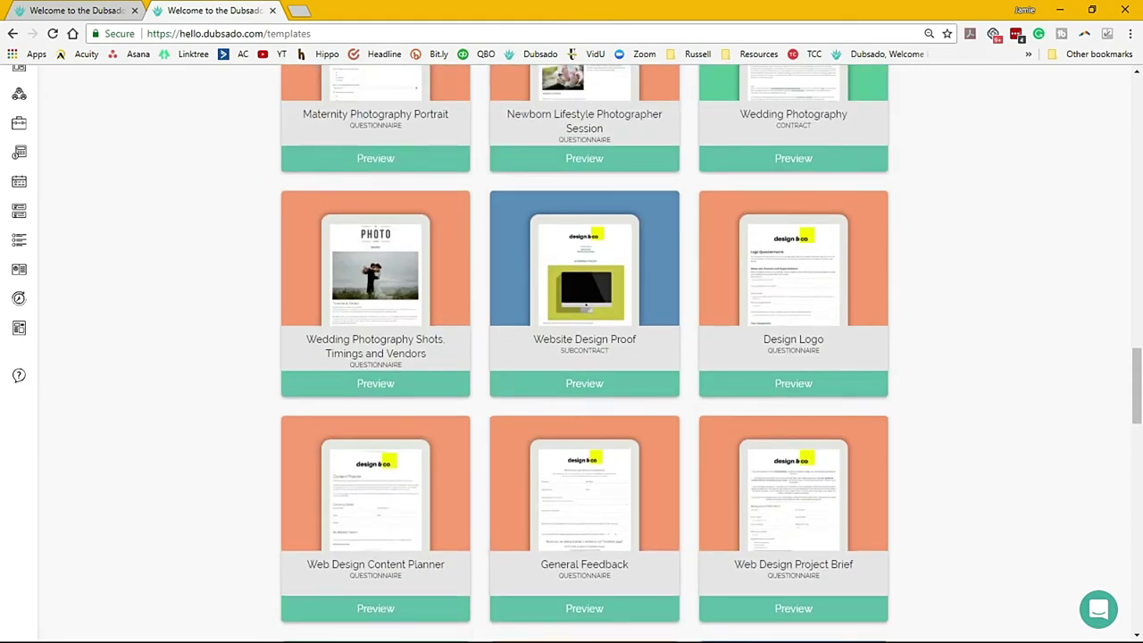
scroll(584, 354, "up", 12)
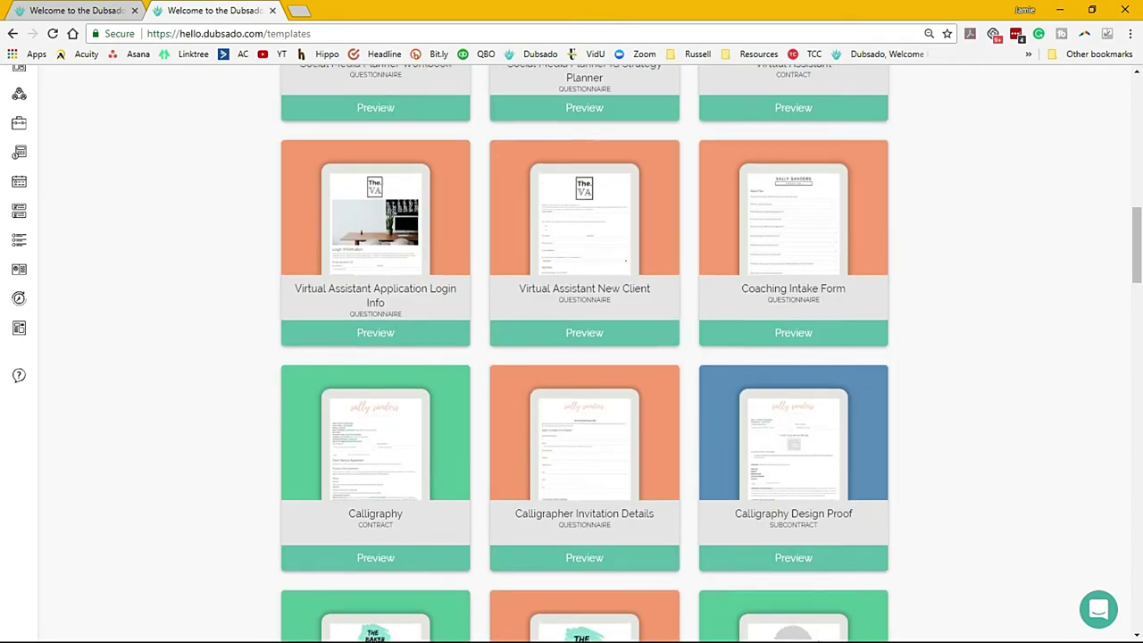
scroll(584, 354, "up", 10)
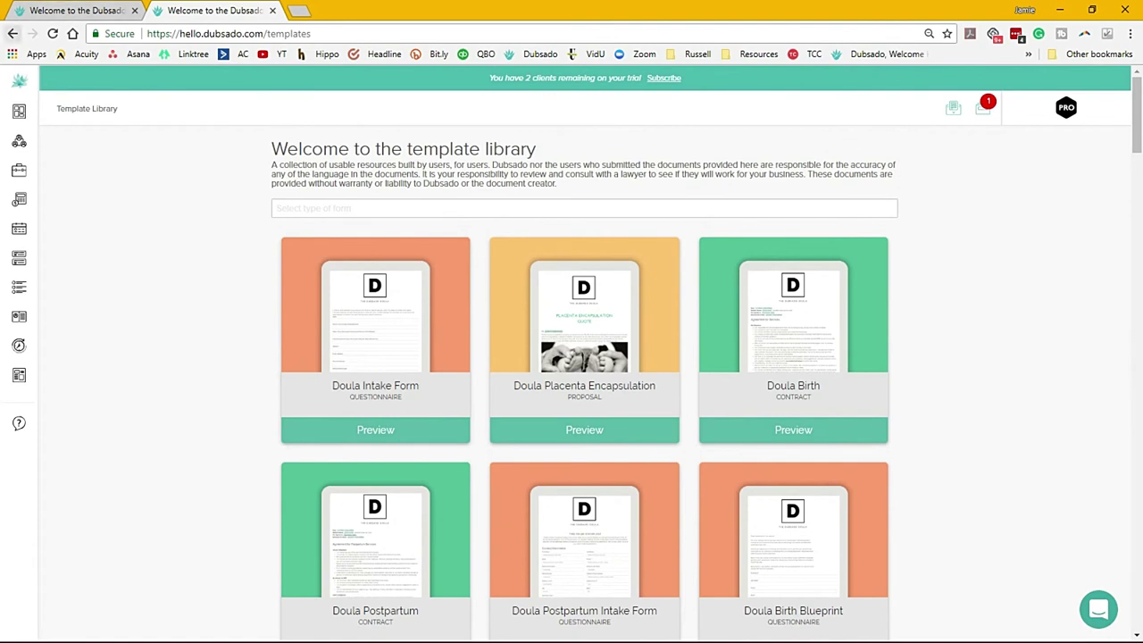
key("alt+Left")
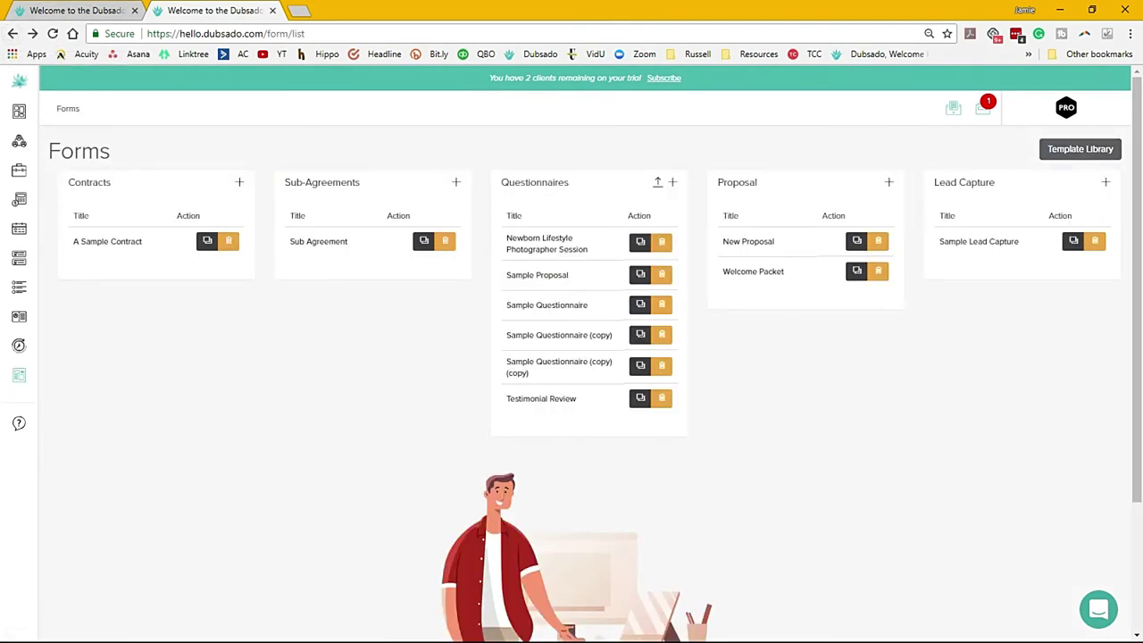
Open the Canned Emails templates, view the email signature editor, and close it without saving.
mouse_move(19, 267)
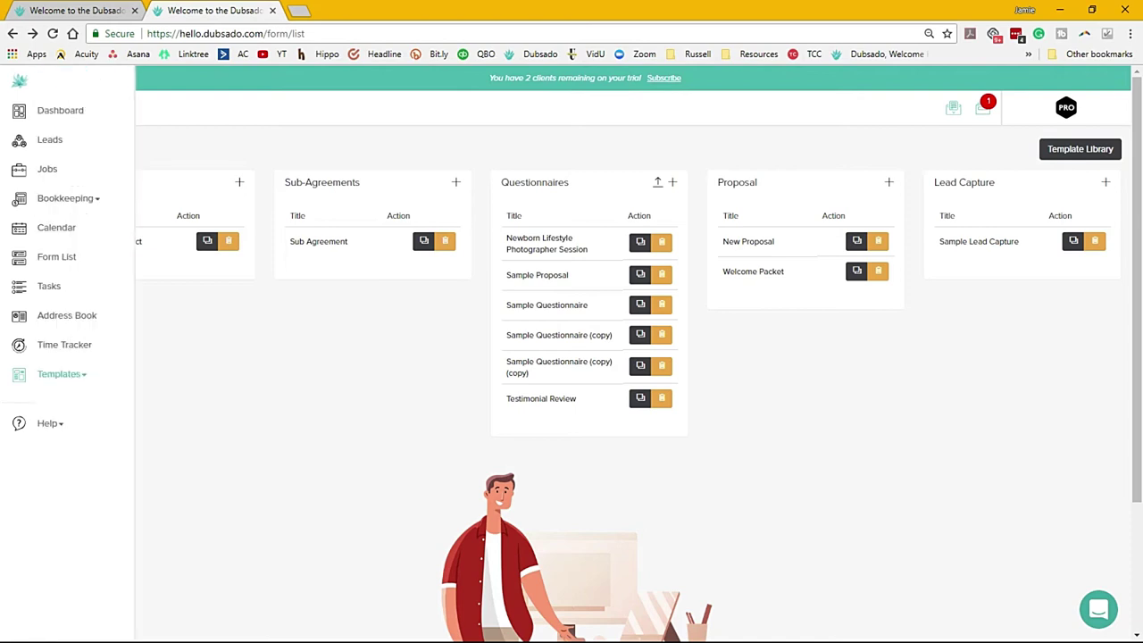
left_click(59, 374)
left_click(51, 421)
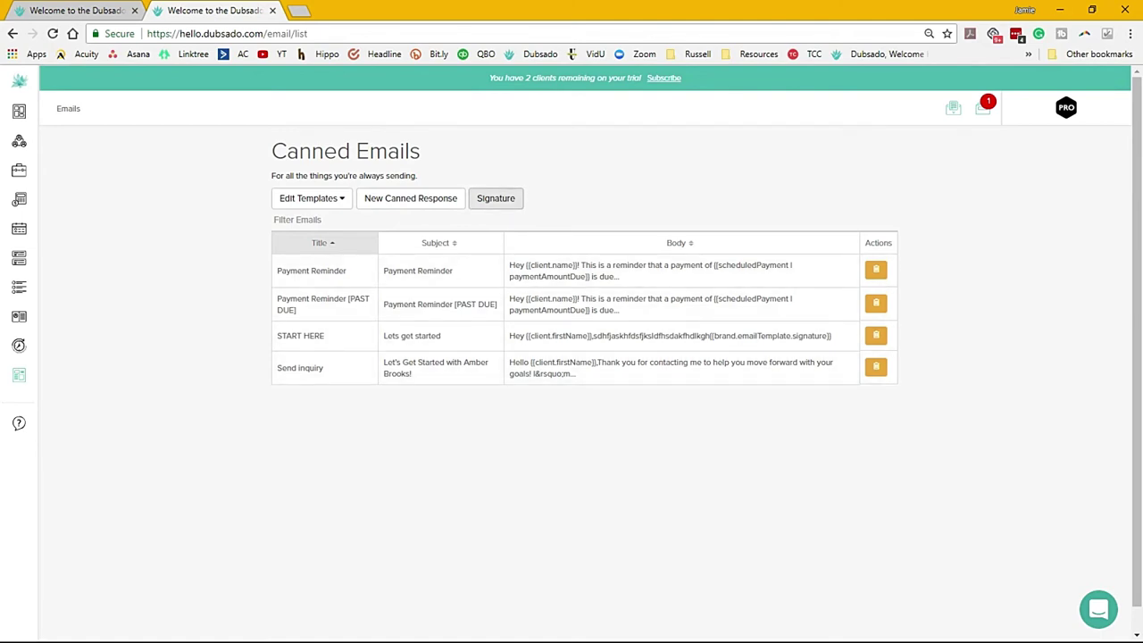
left_click(496, 198)
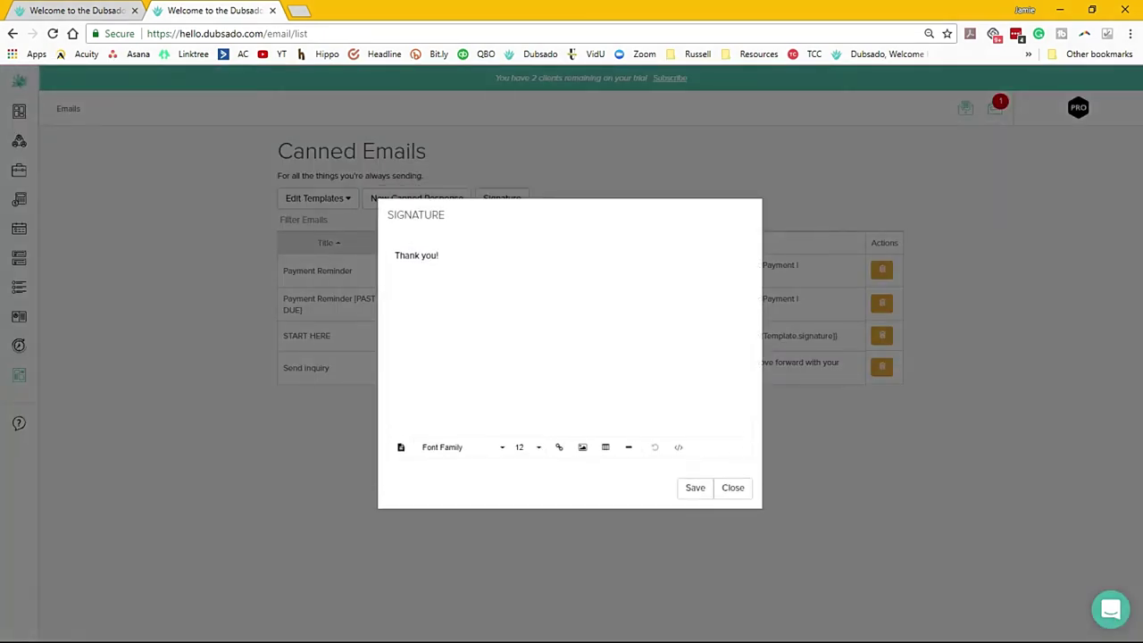
left_click(732, 488)
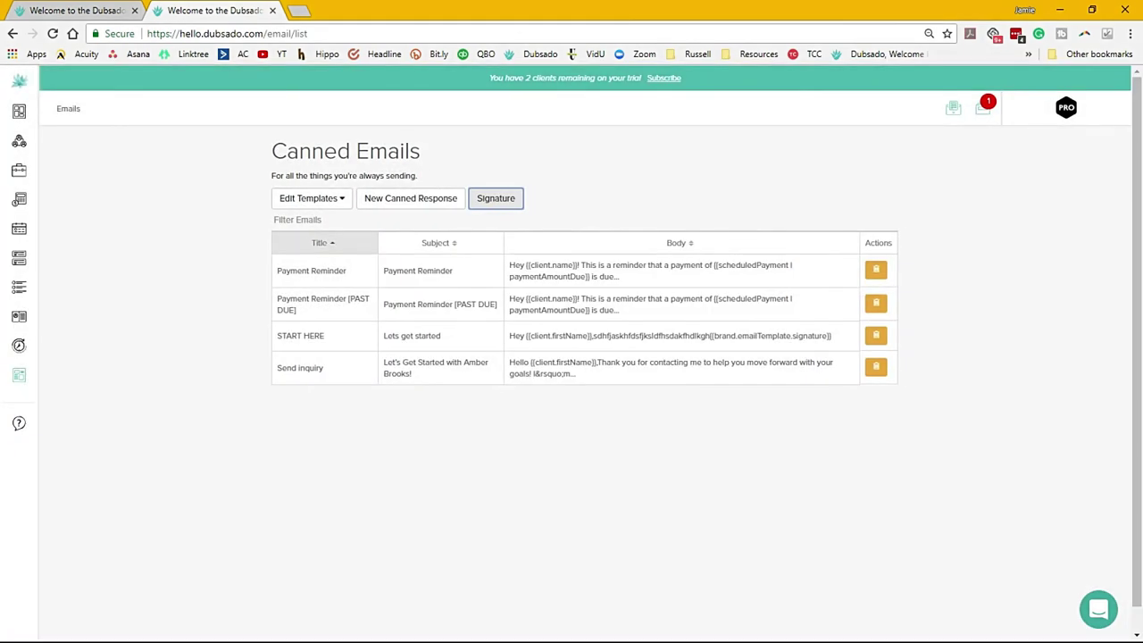
Open the Invoice Template and look through the example invoice from its header to its payment totals.
mouse_move(19, 375)
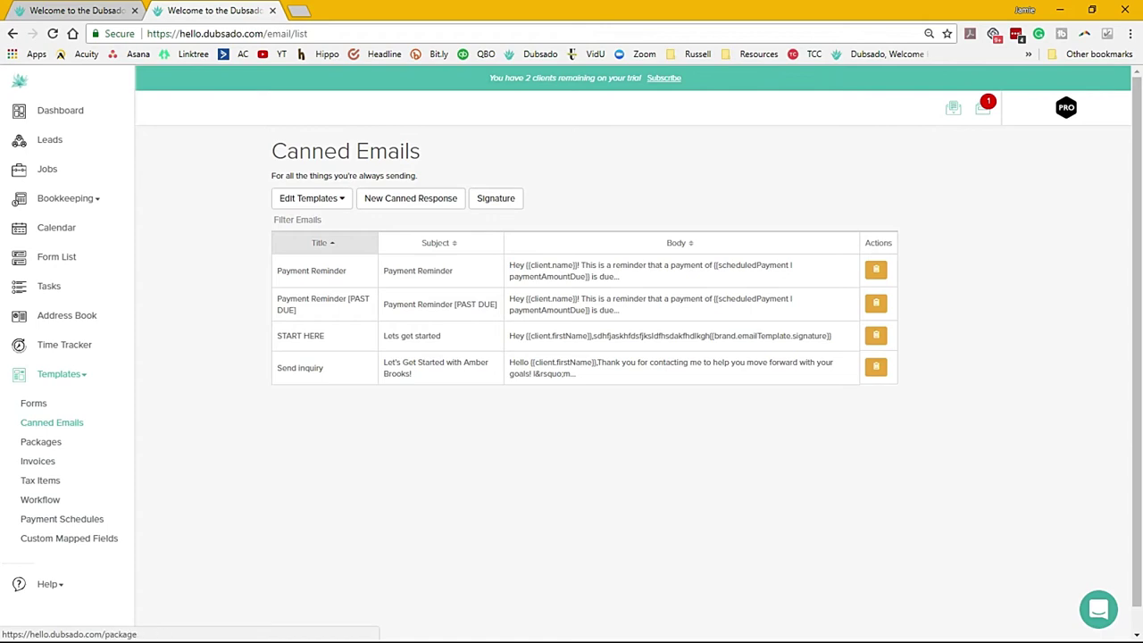
left_click(37, 461)
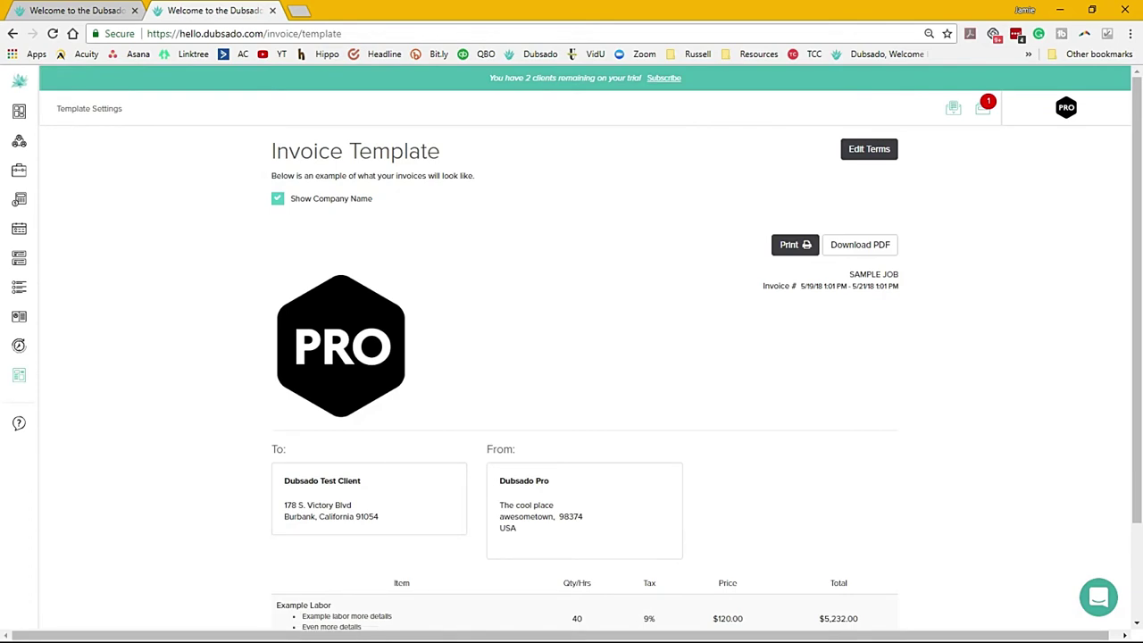
scroll(572, 358, "down", 2)
scroll(571, 357, "up", 2)
scroll(572, 358, "down", 2)
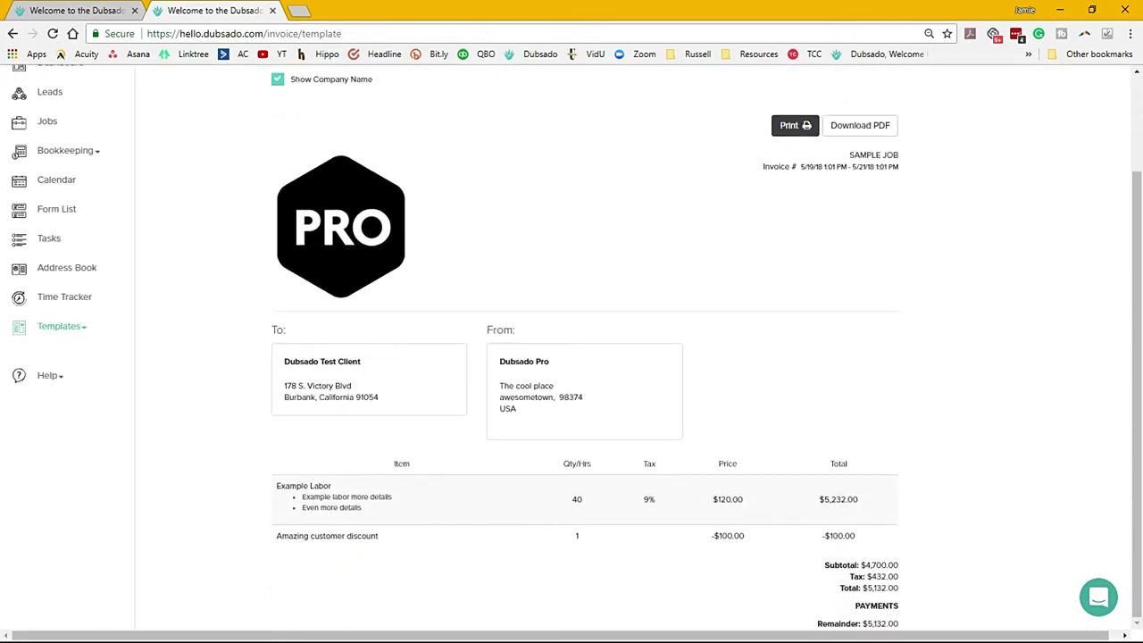
Open the Workflow templates and view the steps of the Onboarding Guide workflow.
left_click(59, 326)
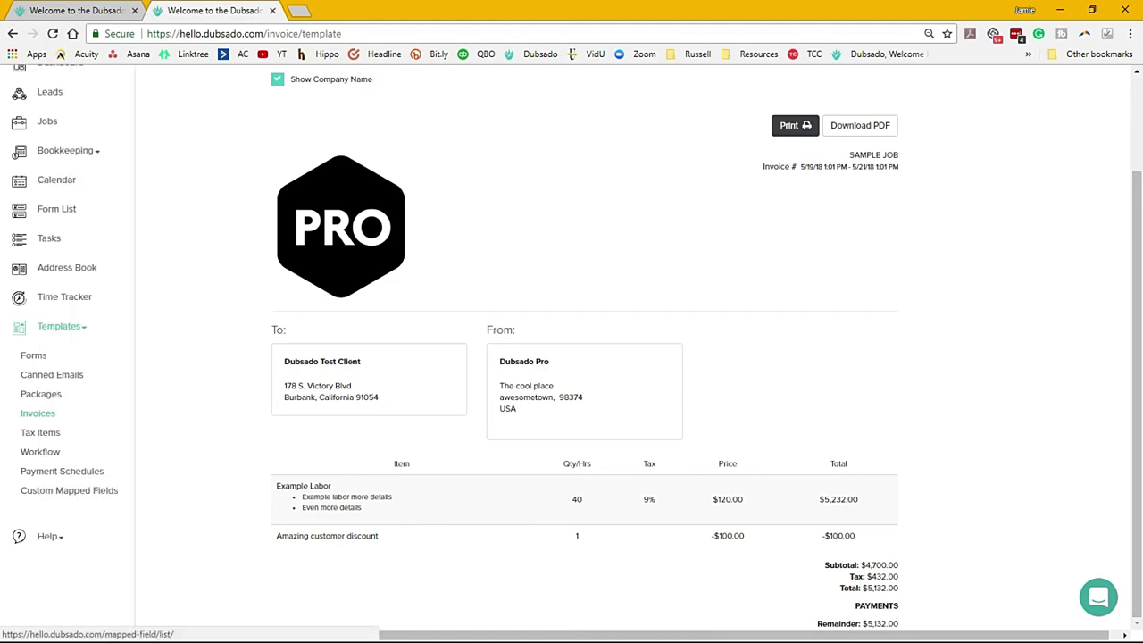
left_click(41, 451)
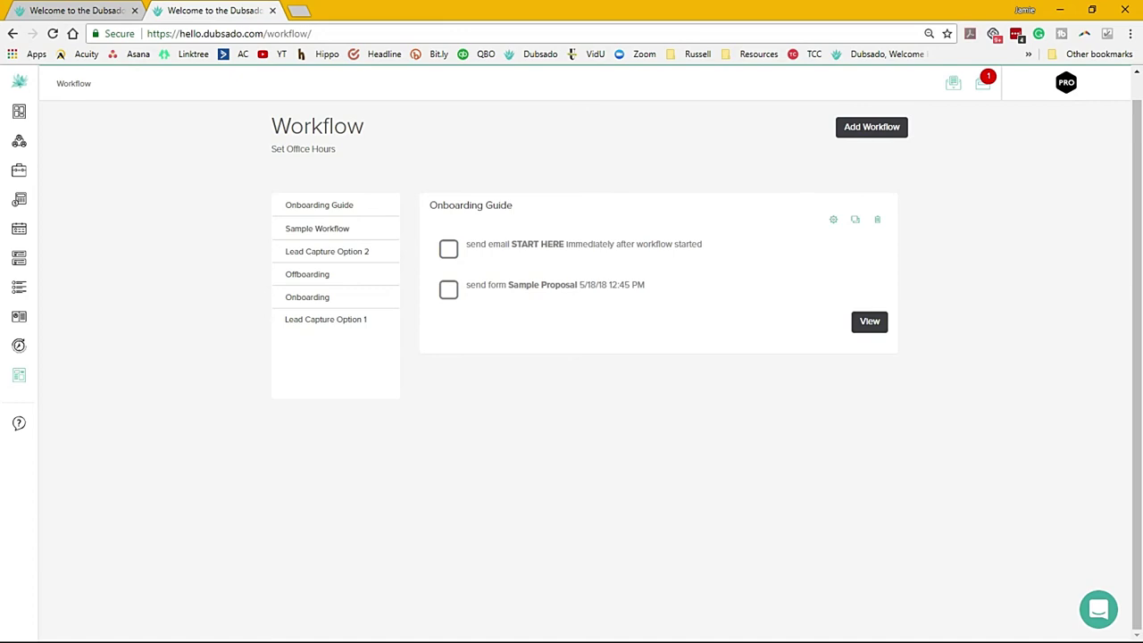
mouse_move(19, 268)
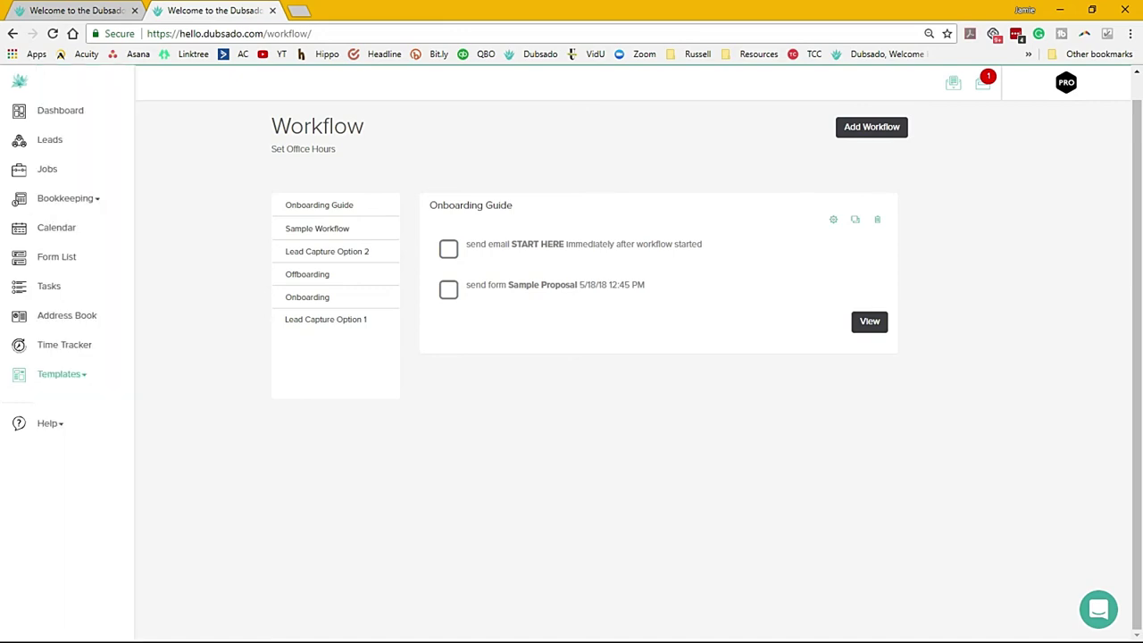